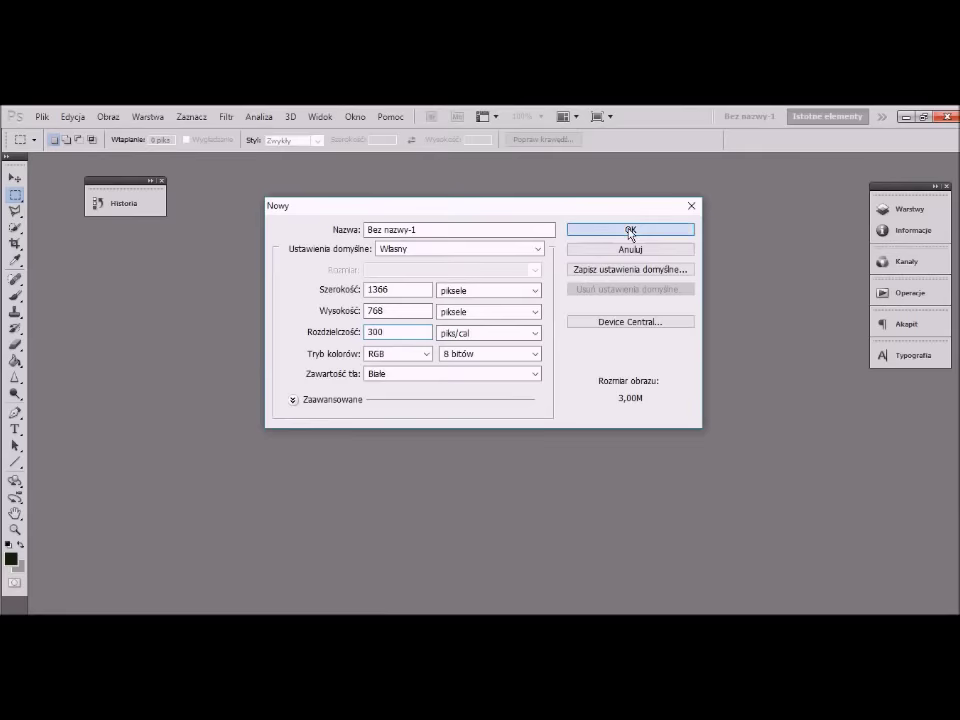
- Create a new 1366×768 document and fill its whole canvas with black
click(630, 229)
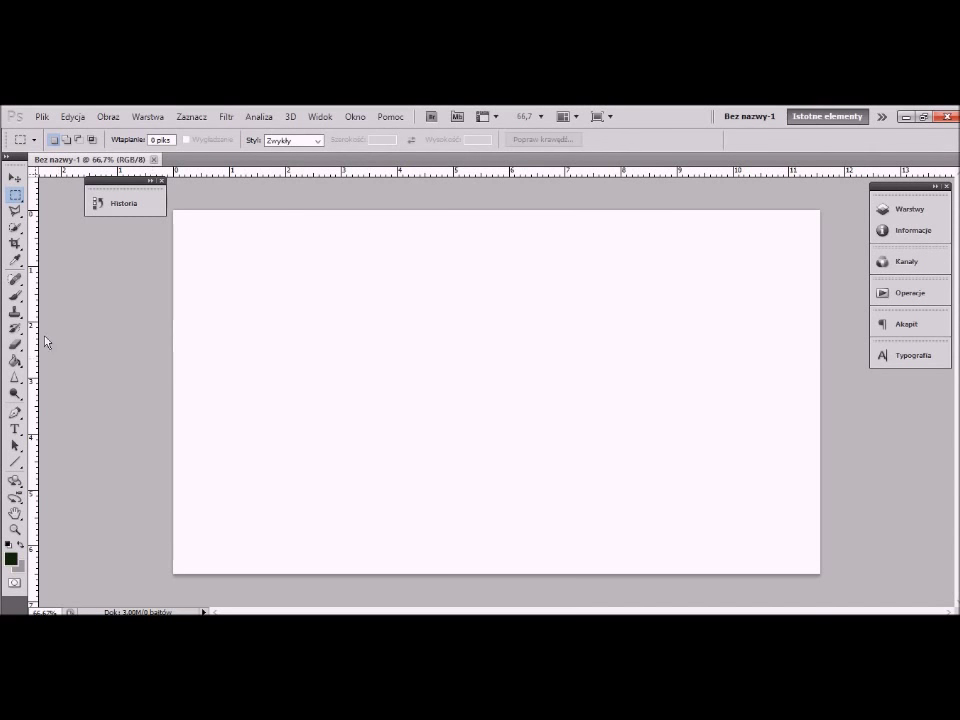
click(9, 545)
click(15, 360)
click(452, 360)
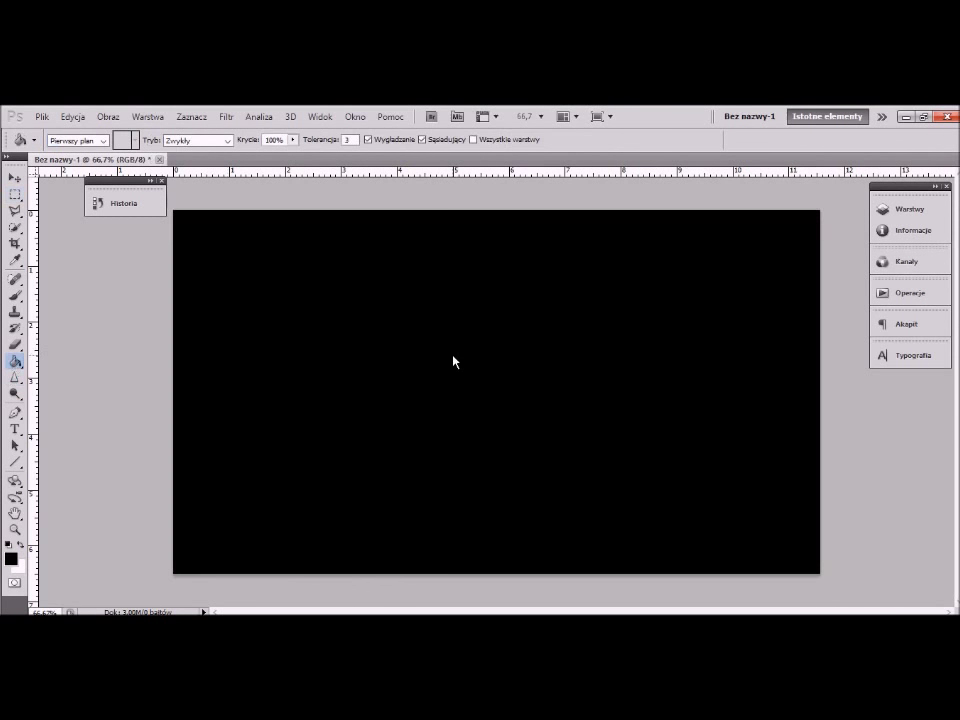
click(910, 209)
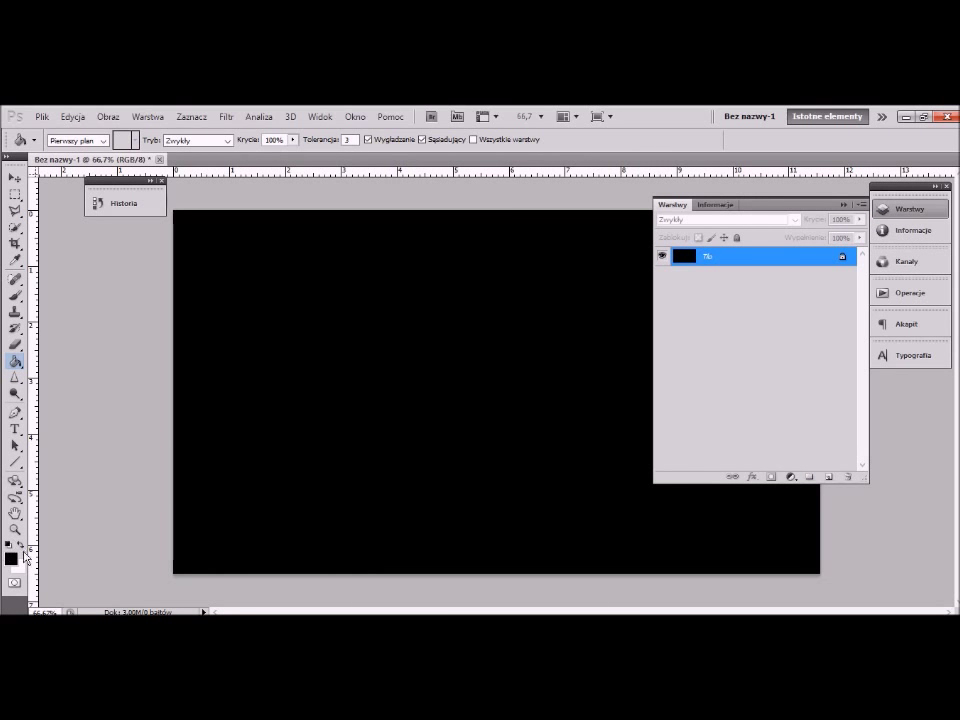
- Draw a 2 px white vertical line down the centre of the black canvas
key(x)
key(u)
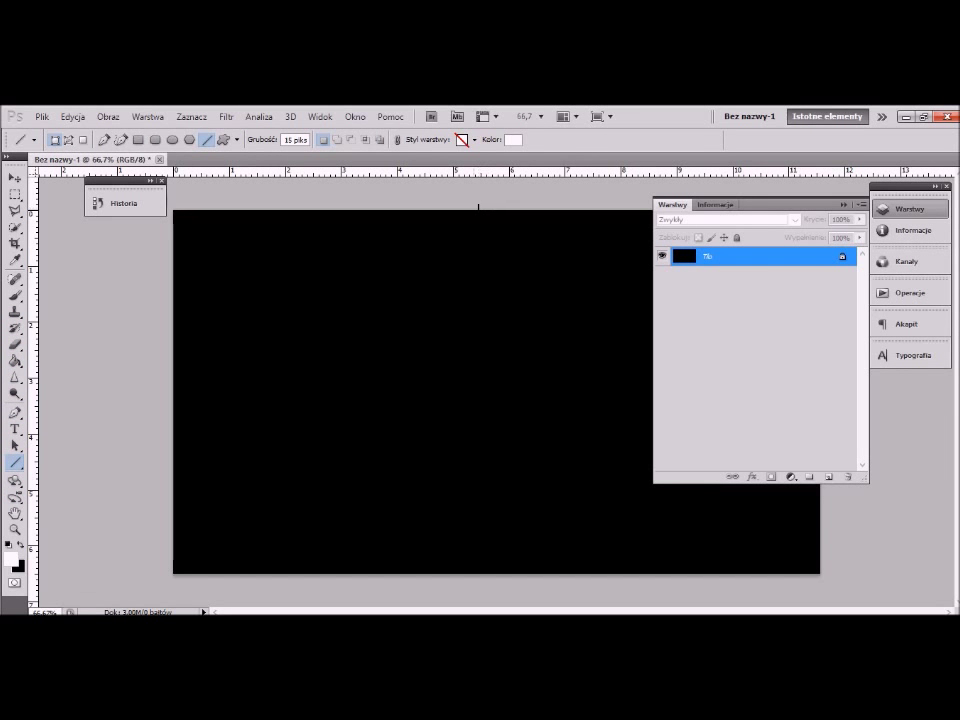
drag(473, 209, 497, 476)
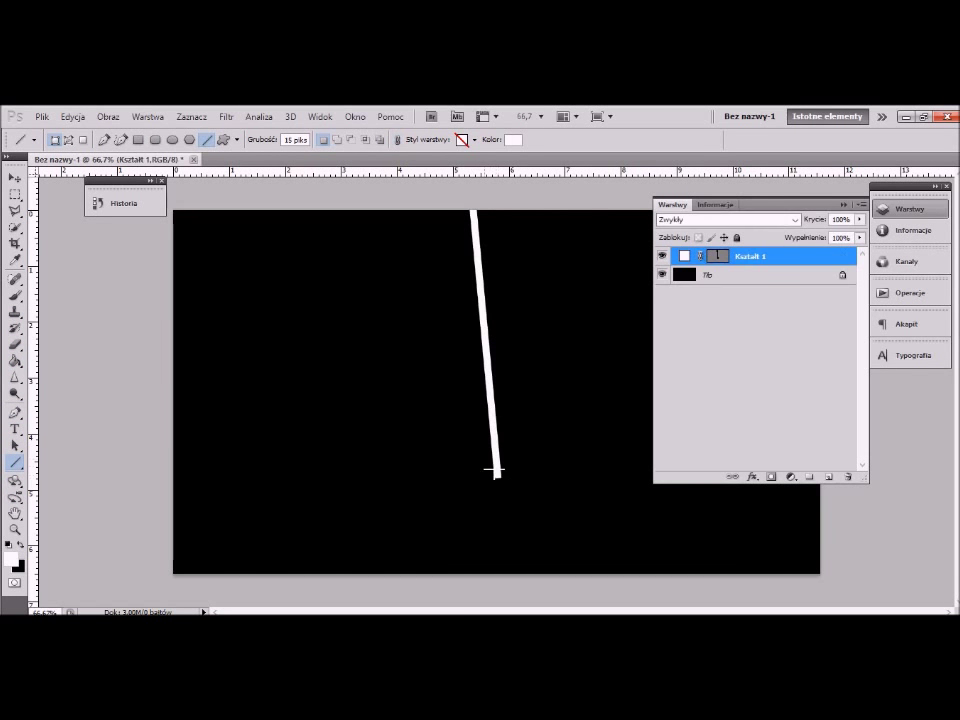
key(ctrl+z)
double_click(285, 140)
drag(259, 143, 261, 143)
text(2)
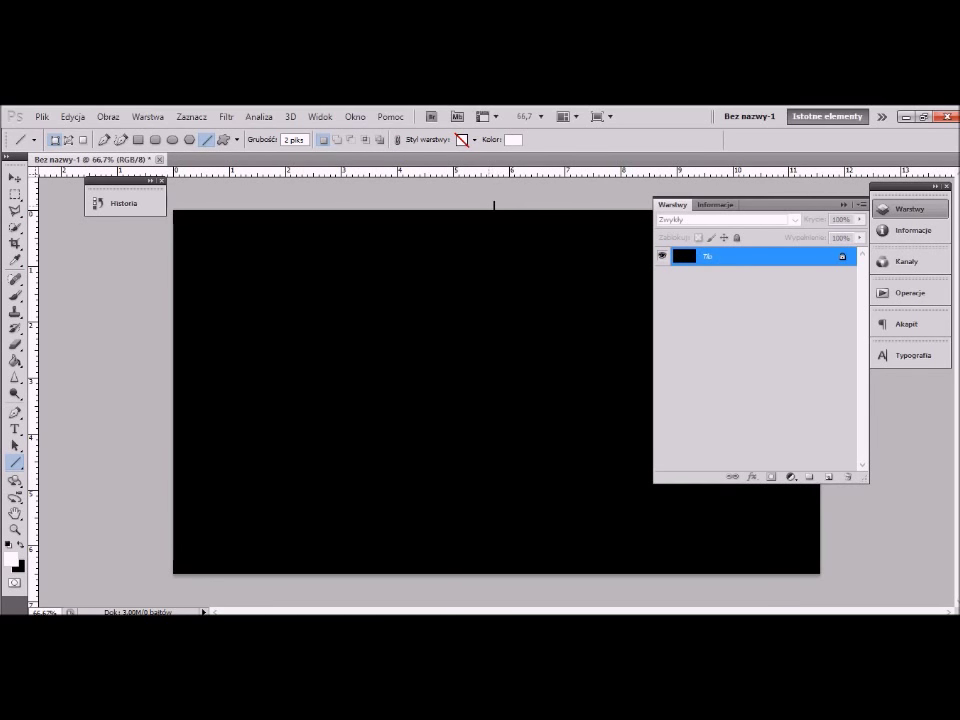
drag(494, 207, 490, 578)
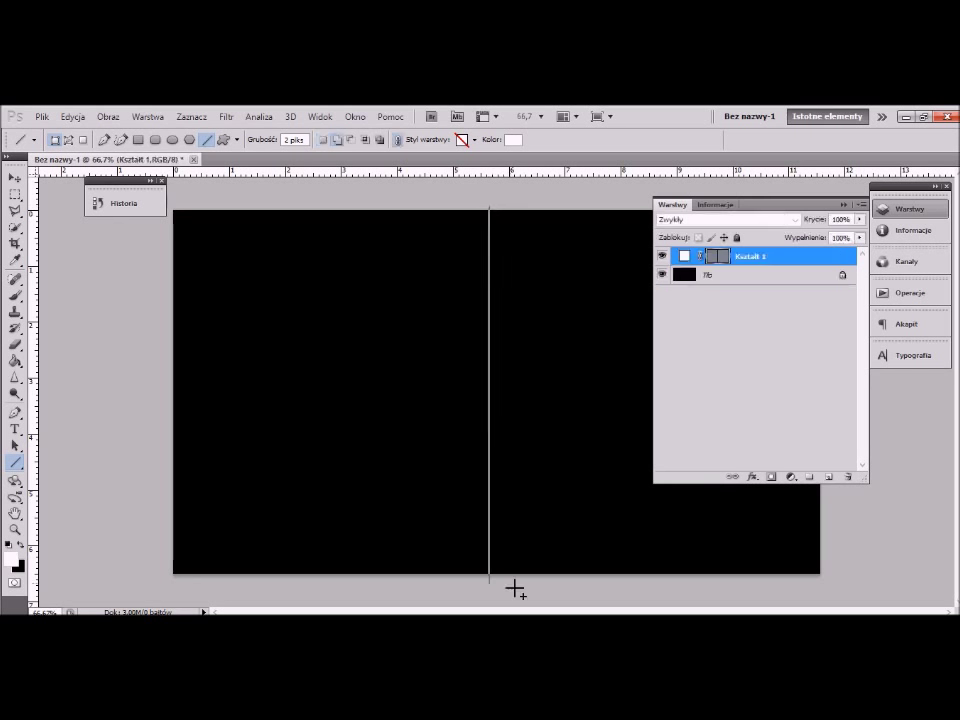
key(Return)
- Rasterize the Kształt 1 line layer and rename it 'pasek'
right_click(769, 257)
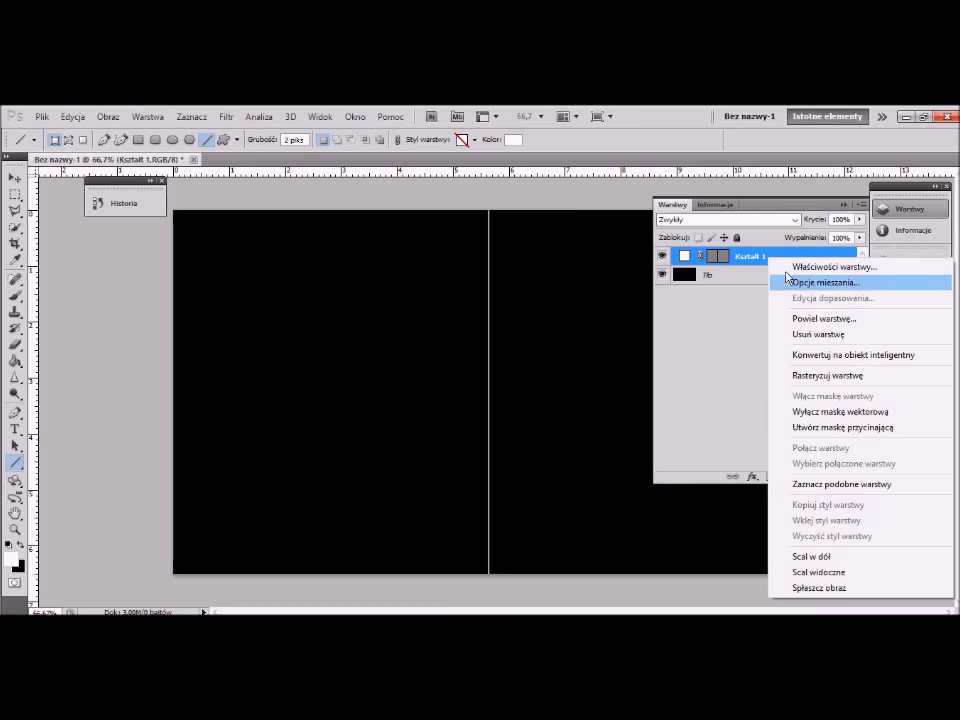
click(862, 376)
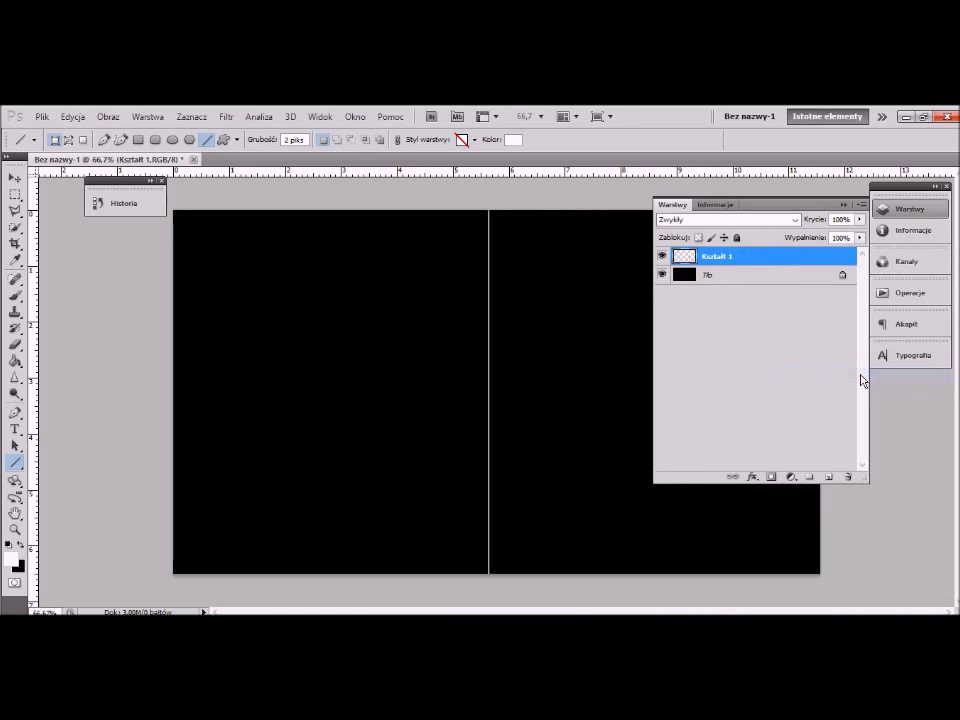
double_click(719, 257)
text(pasek)
key(Return)
click(226, 116)
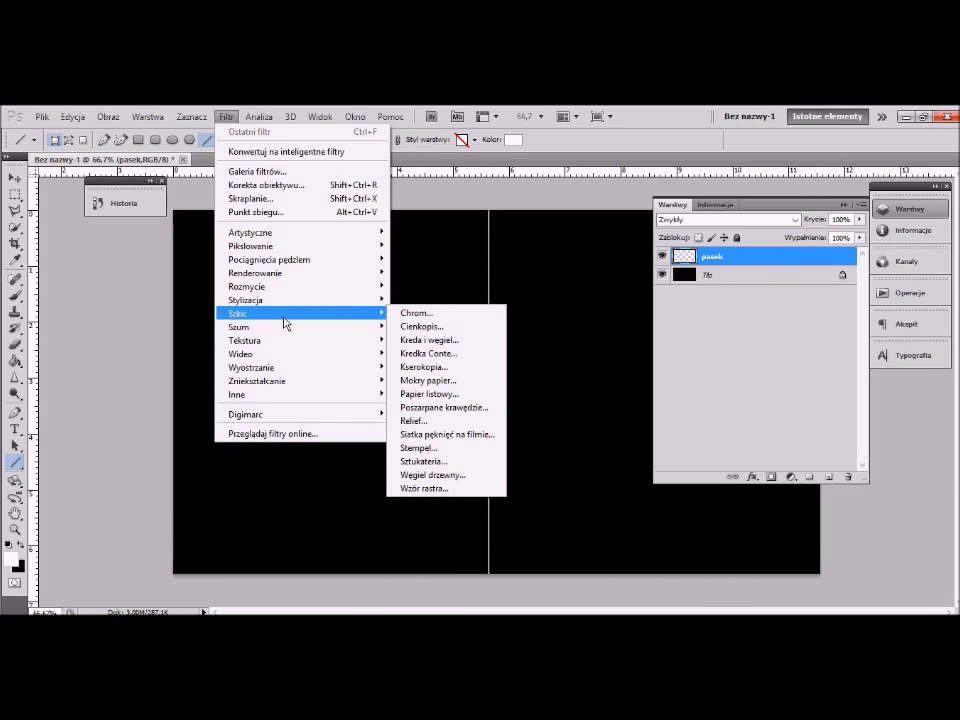
mouse_move(300, 300)
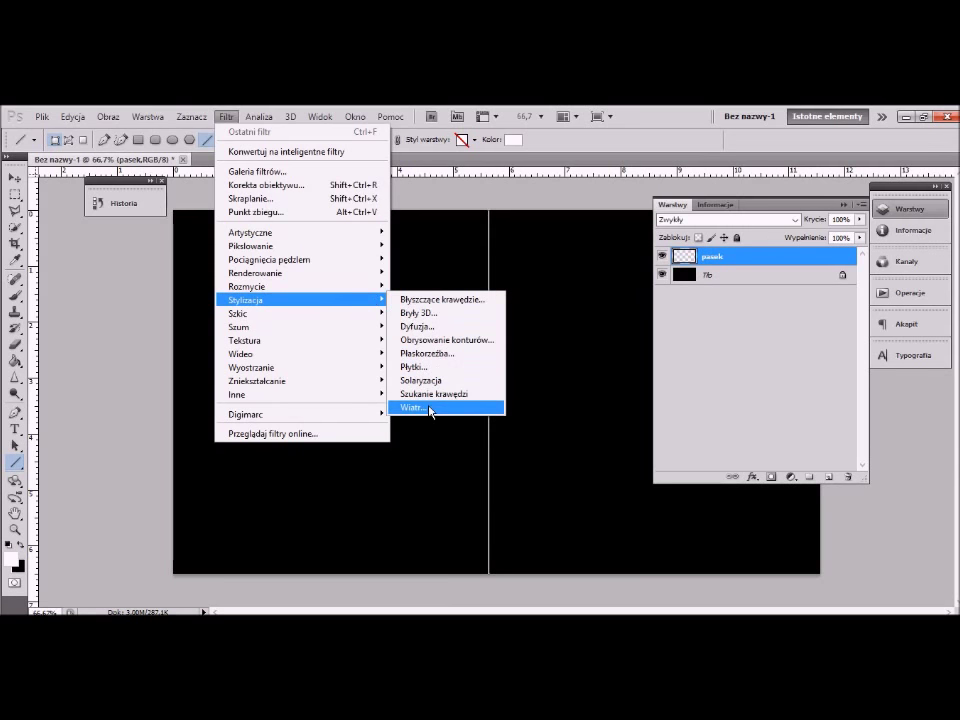
- Apply the Wind filter from the right to pasek, then reapply it twice
click(430, 407)
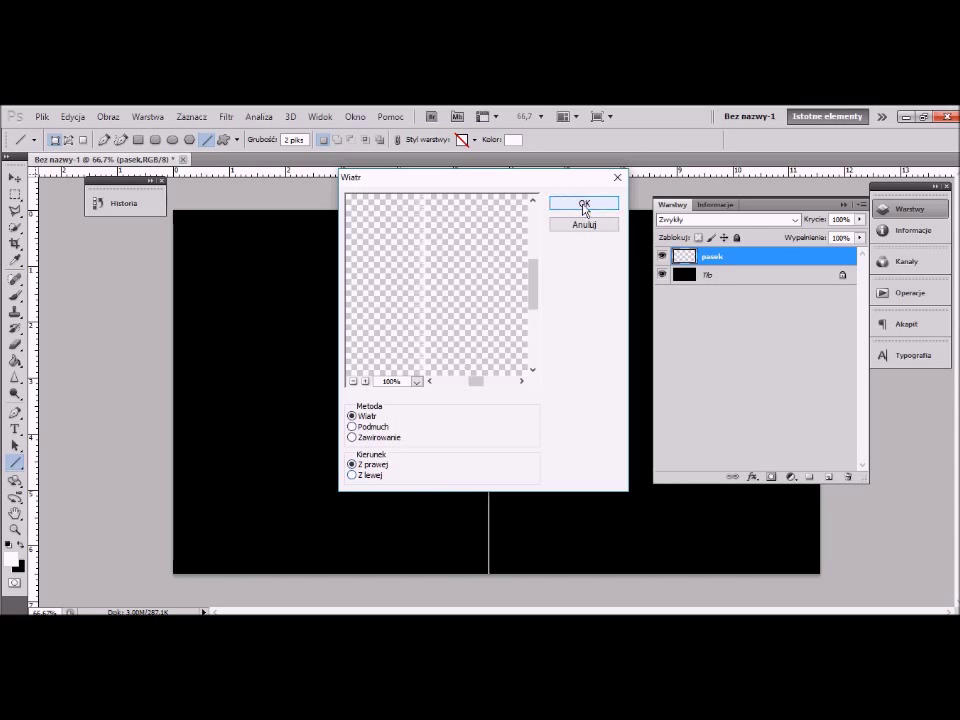
click(584, 204)
click(226, 117)
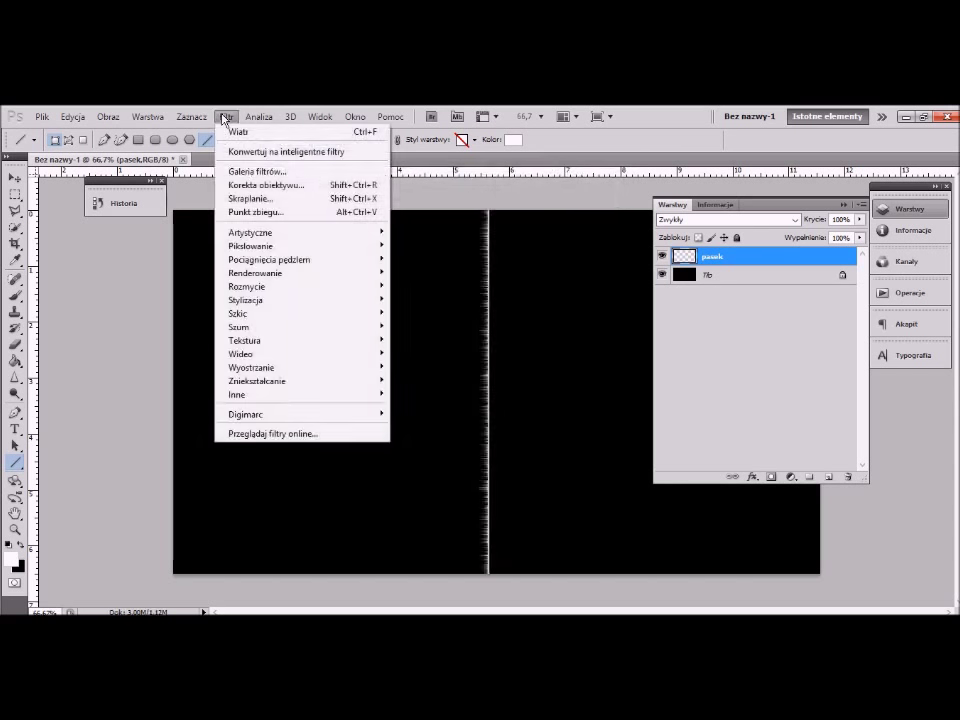
click(238, 131)
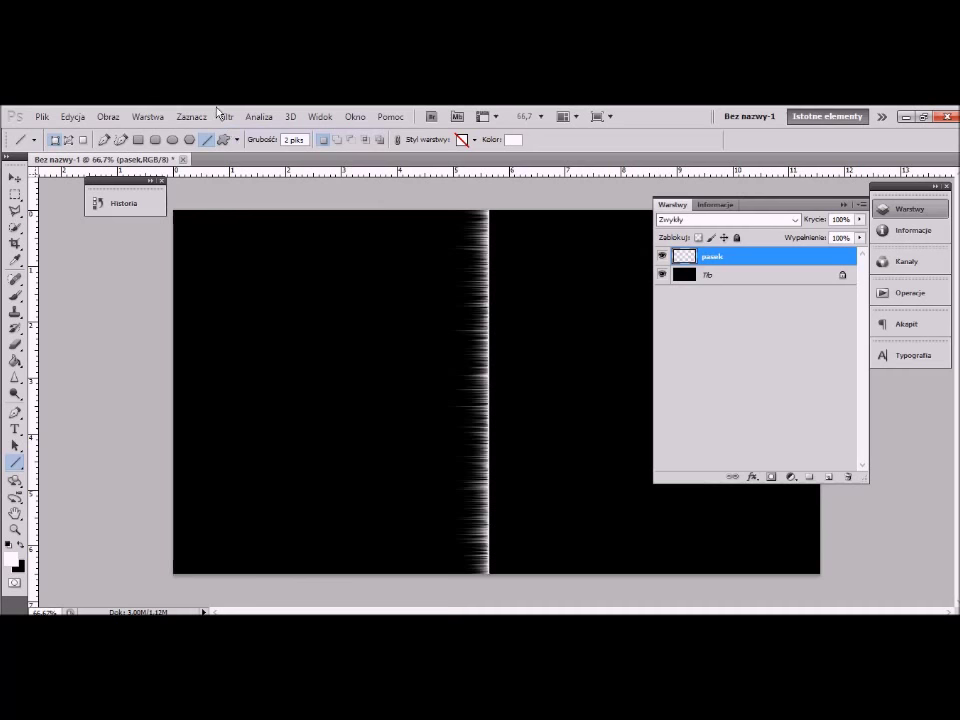
click(226, 118)
click(238, 133)
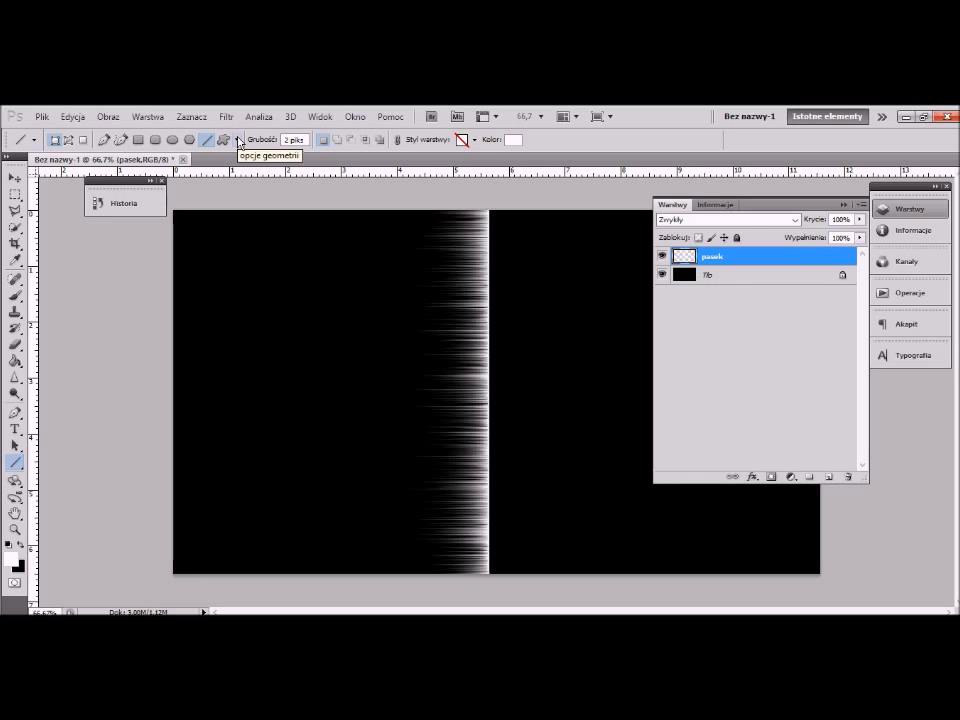
- Duplicate the pasek layer as 'pasek 2'
right_click(732, 258)
click(786, 315)
click(473, 282)
double_click(473, 282)
text(2)
key(Return)
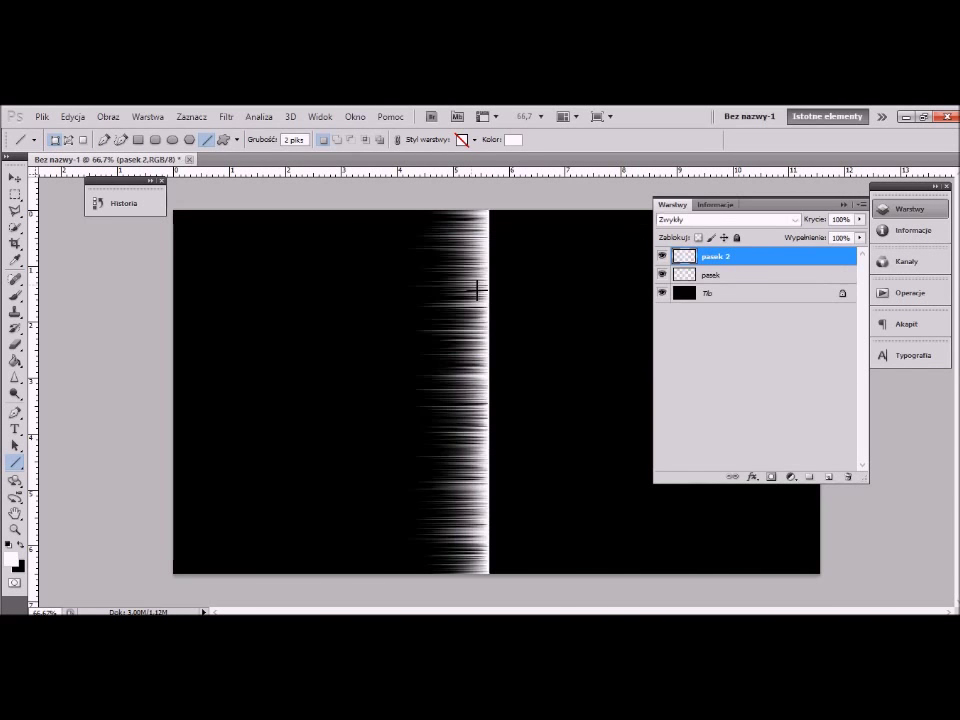
- Hide pasek, delete pasek 2, and draw a new white vertical line down the canvas
click(661, 274)
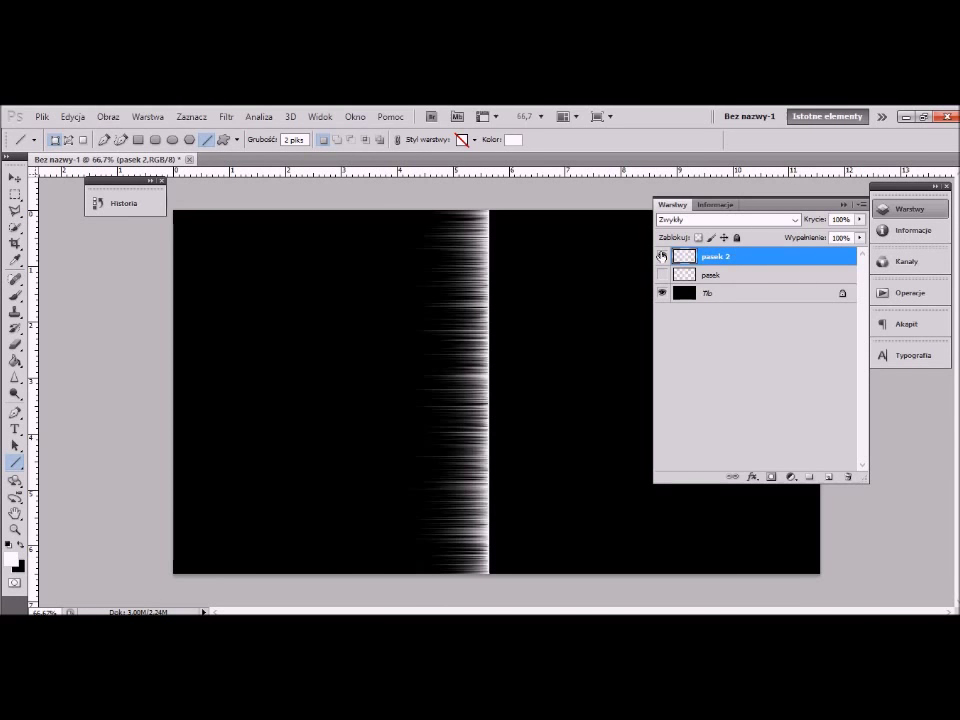
key(Delete)
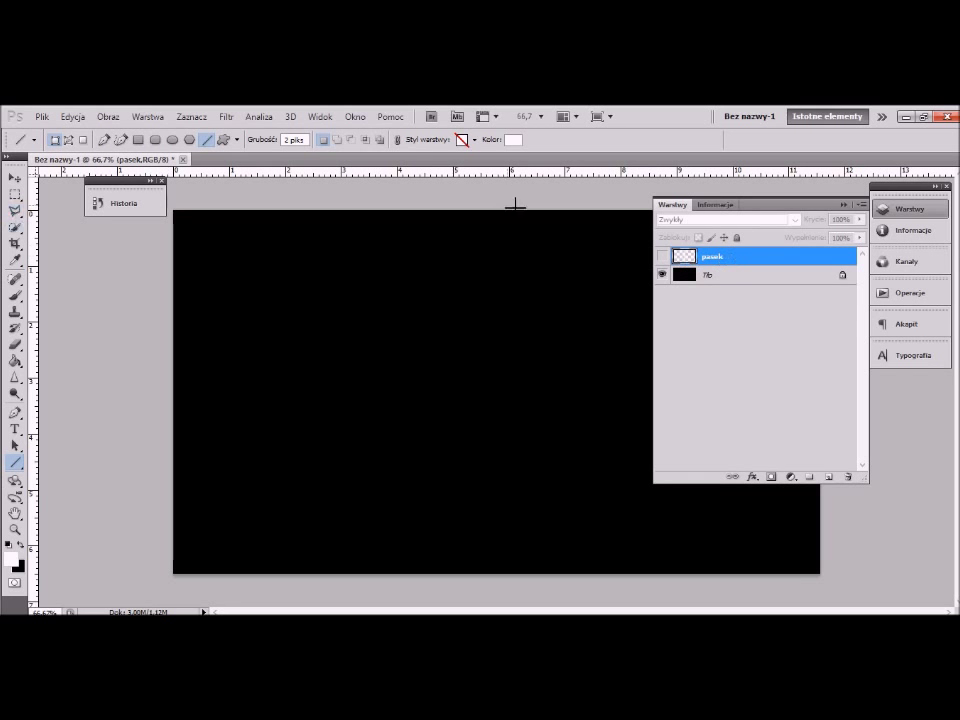
drag(500, 212, 500, 578)
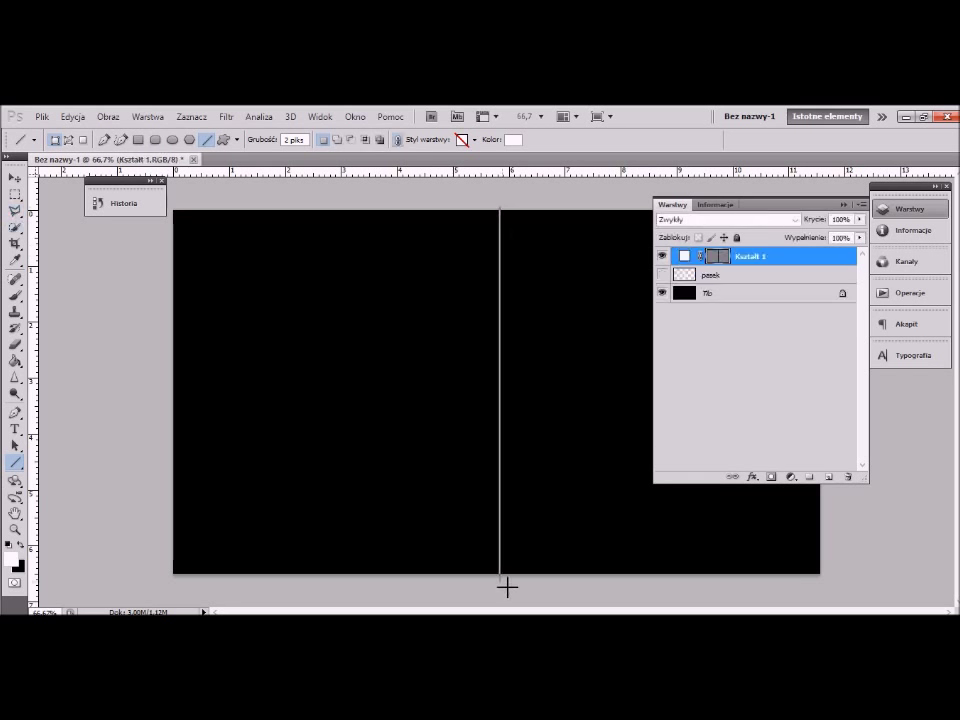
- Rasterize the new line layer and rename it 'pasek2'
right_click(770, 256)
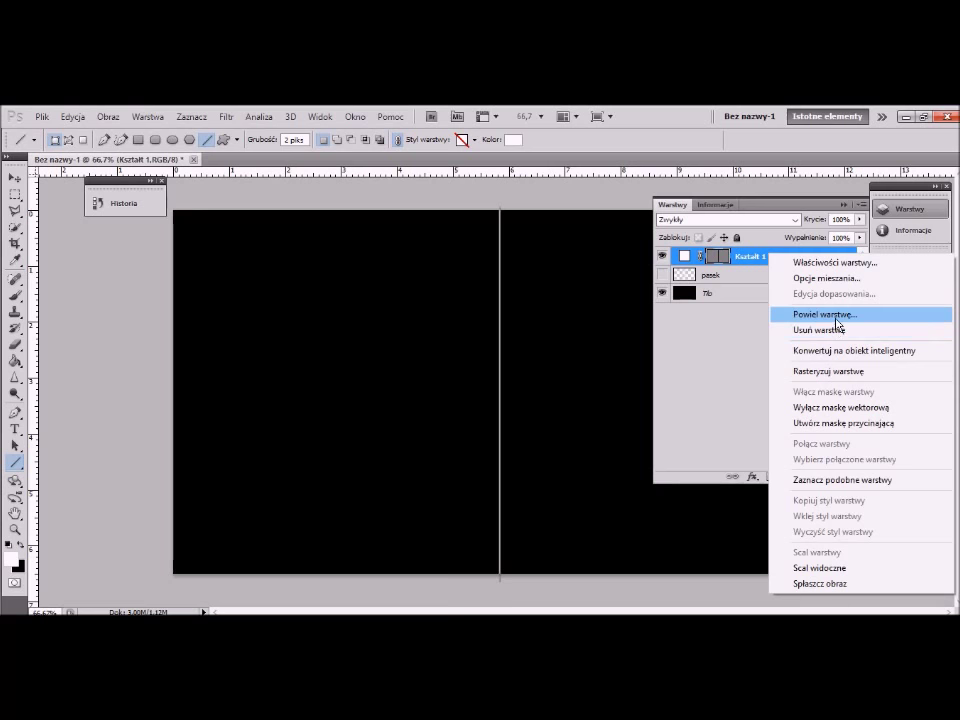
click(856, 374)
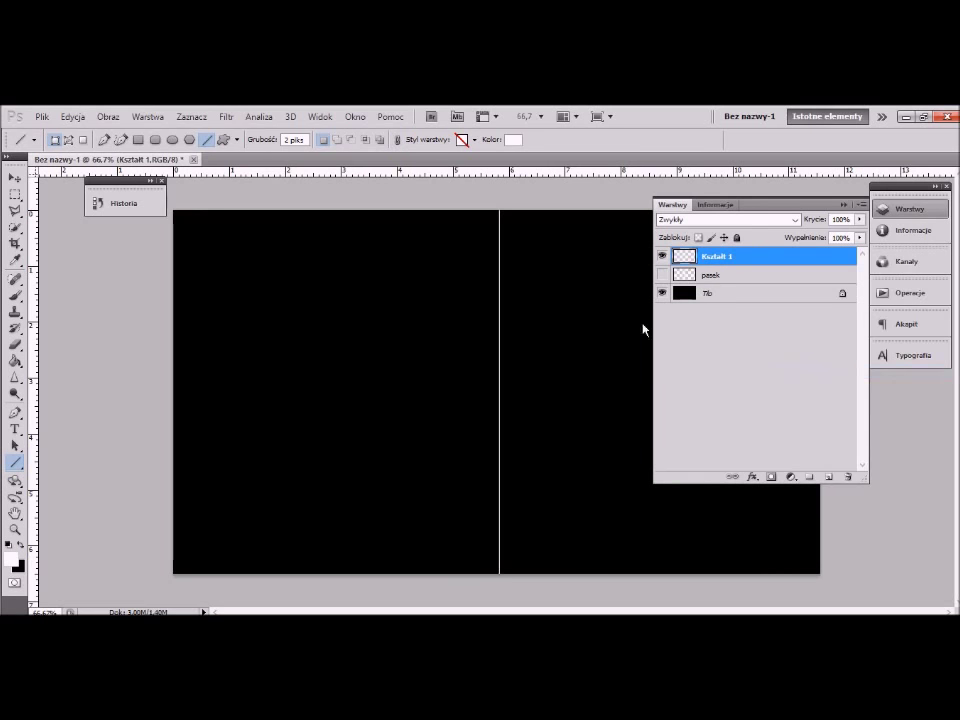
double_click(725, 258)
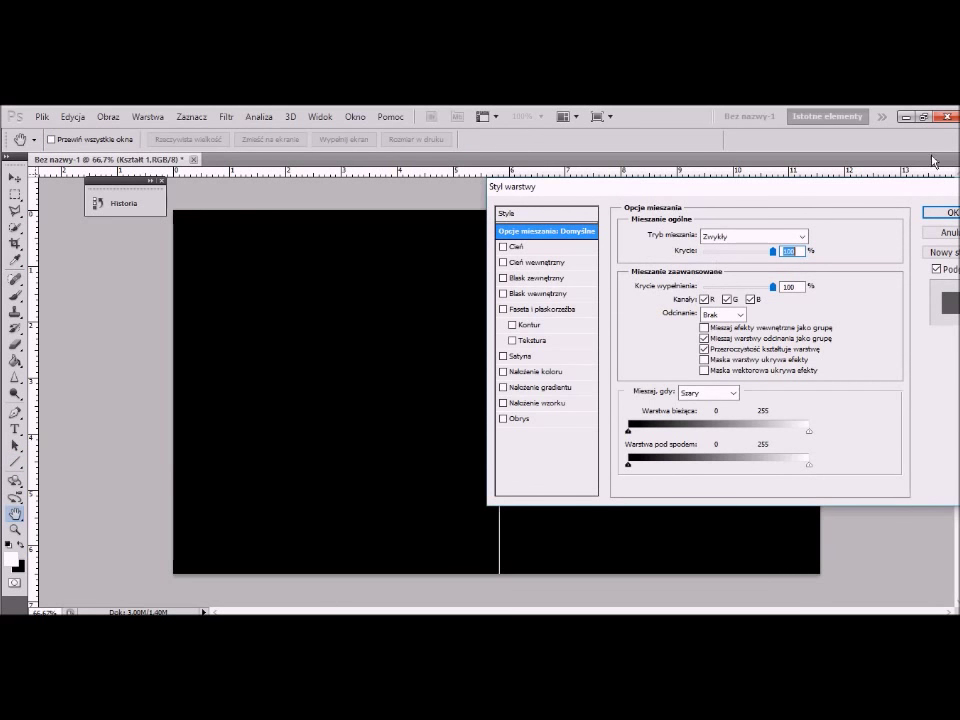
drag(938, 187, 780, 209)
click(822, 210)
double_click(722, 258)
text(pasek2)
key(Return)
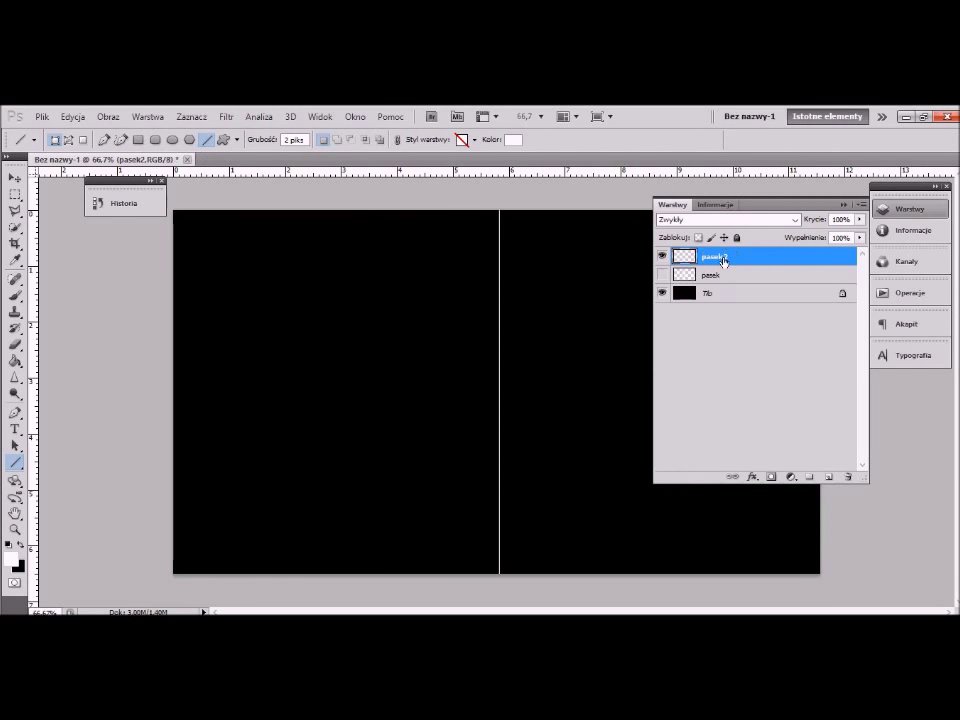
click(227, 117)
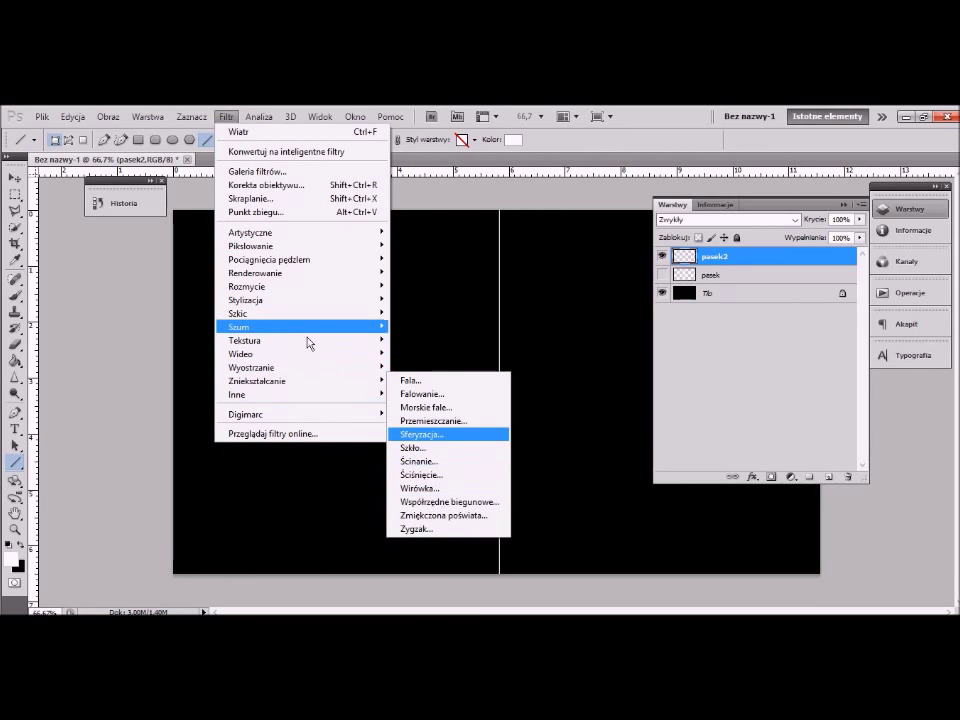
mouse_move(246, 300)
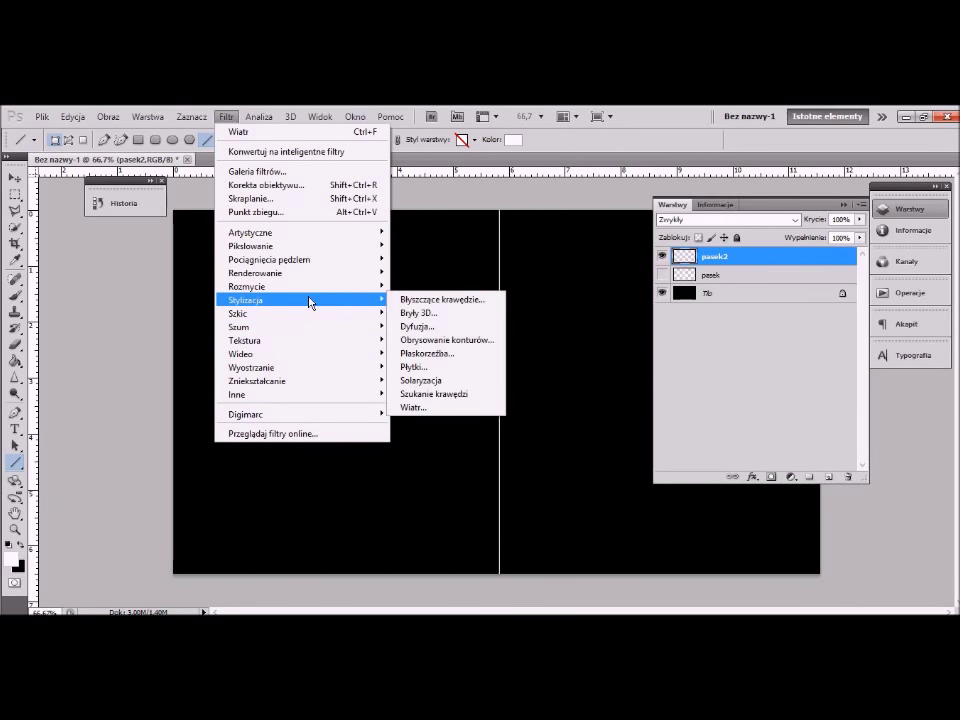
- Apply Wind from the left to pasek2 twice and make pasek visible again
click(417, 406)
click(352, 476)
click(574, 204)
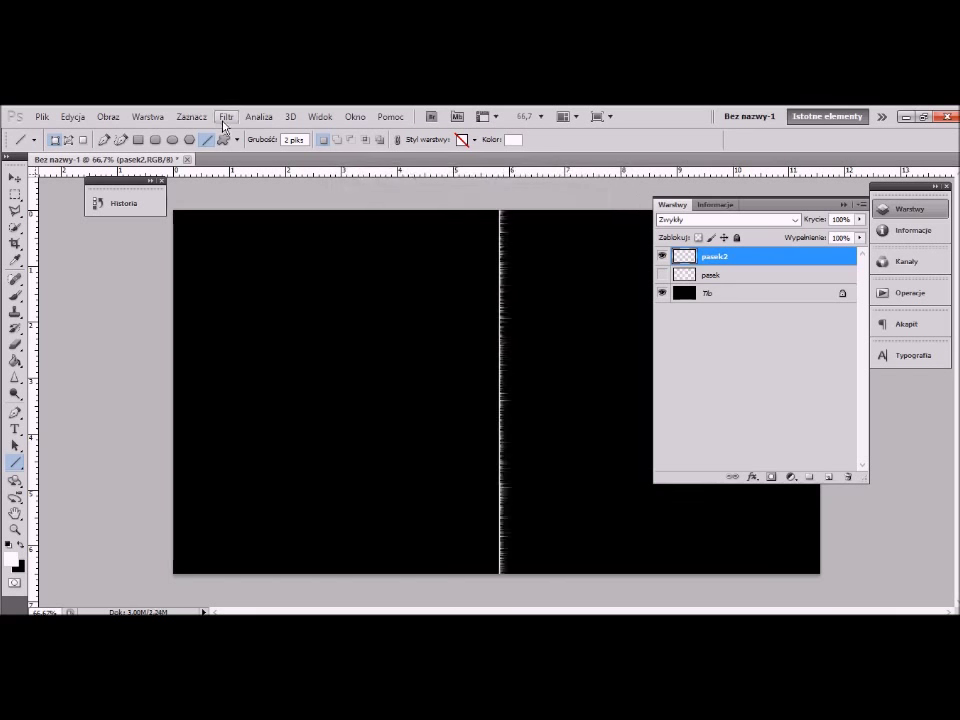
click(226, 116)
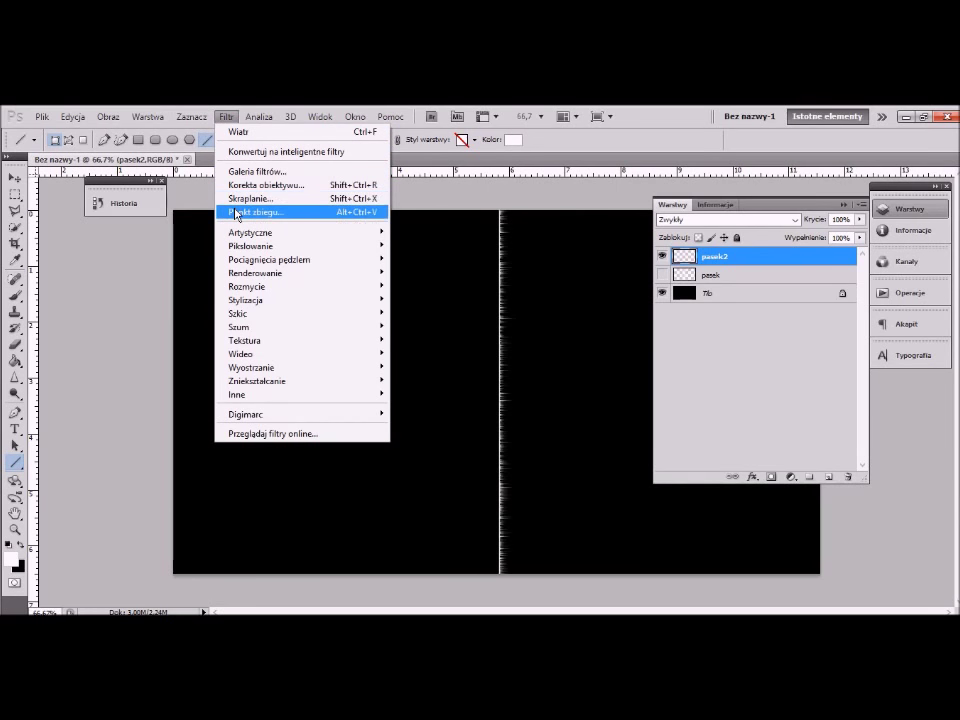
click(240, 131)
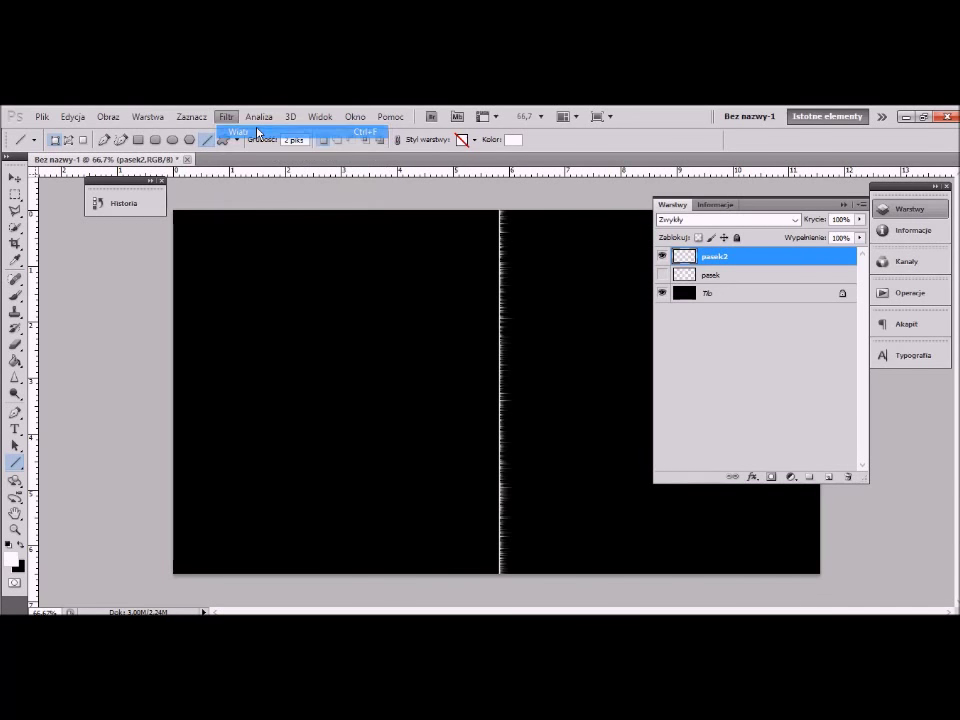
click(662, 278)
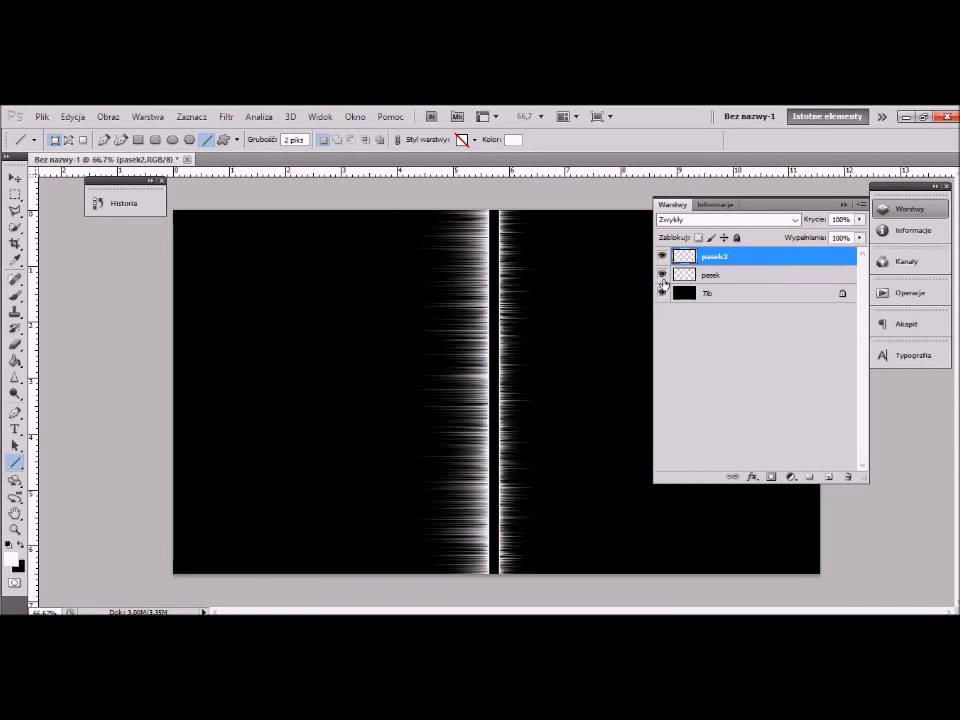
- Move the pasek2 streaks left with the Move tool so they sit on the line
key(v)
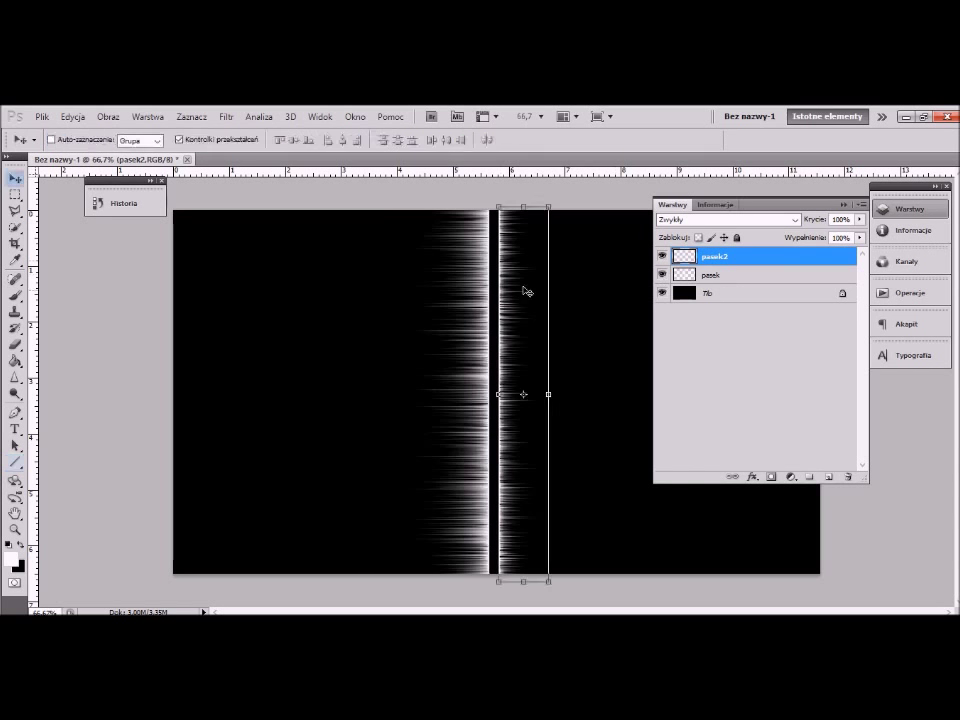
drag(527, 291, 494, 298)
alt+scroll(494, 298, up, 1)
alt+scroll(494, 295, up, 1)
alt+scroll(498, 280, up, 2)
drag(500, 277, 494, 277)
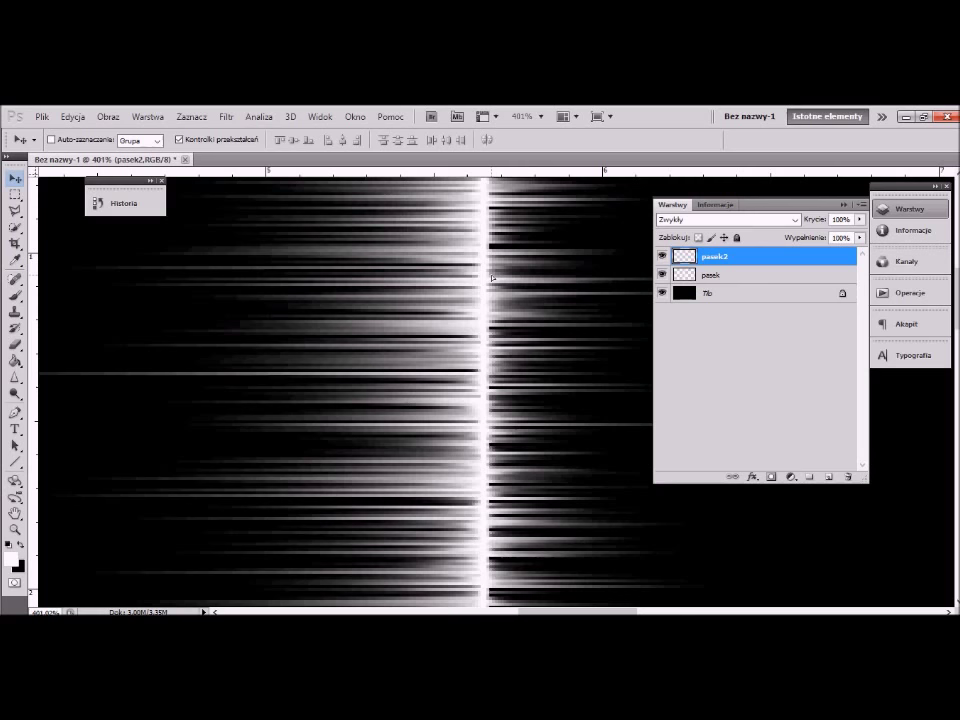
alt+scroll(493, 279, down, 2)
alt+scroll(560, 400, down, 2)
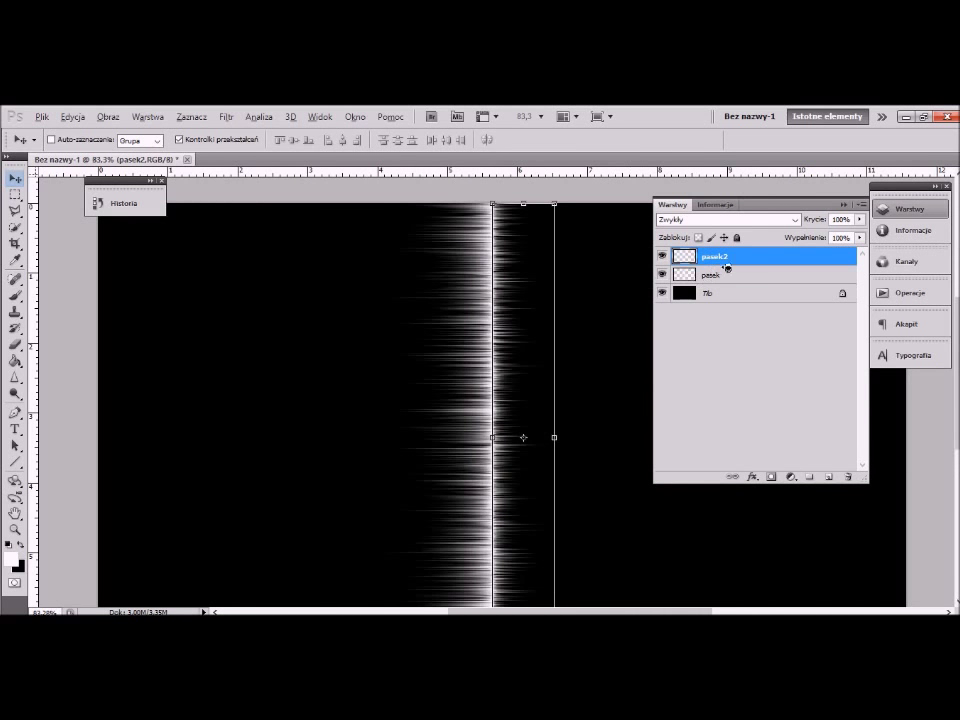
alt+scroll(727, 268, down, 1)
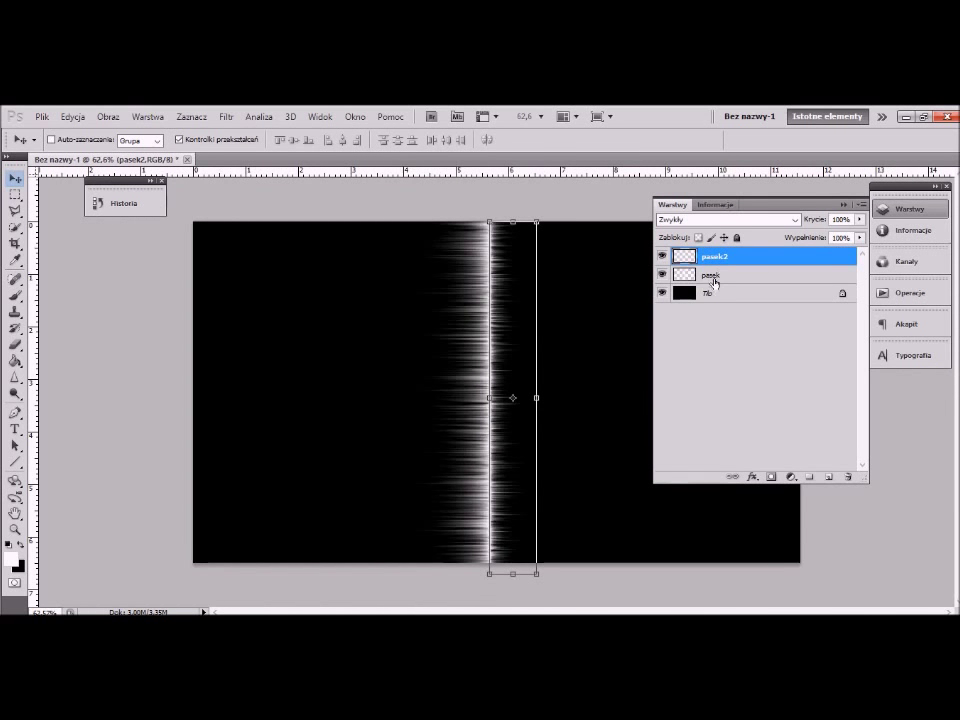
- Link pasek and pasek2, then nudge pasek2 one pixel left to close the gap
shift+click(713, 274)
right_click(720, 257)
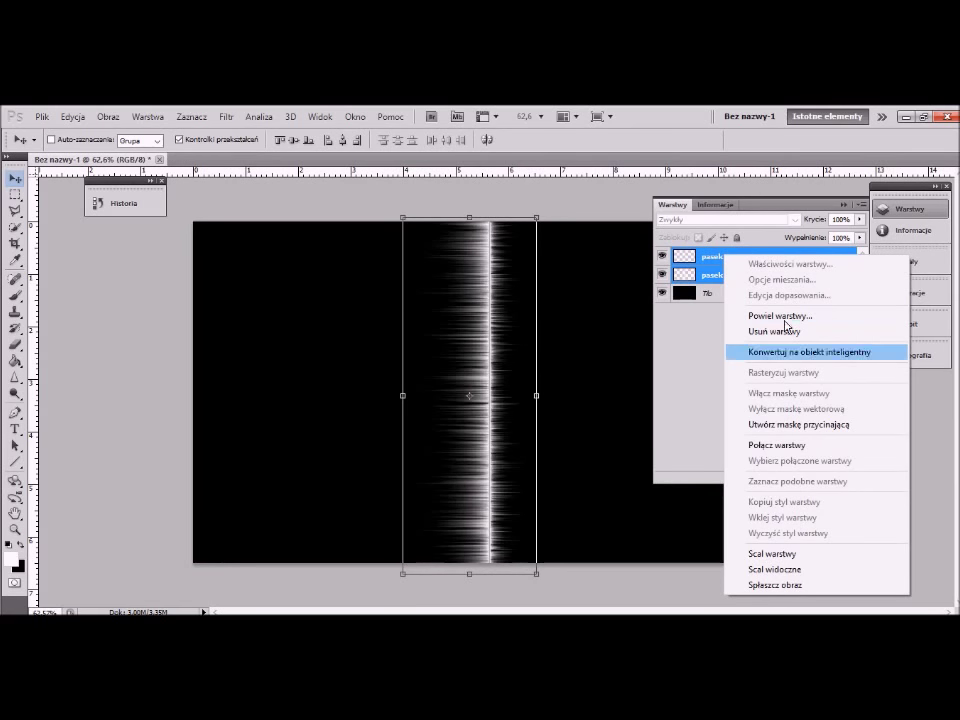
click(808, 446)
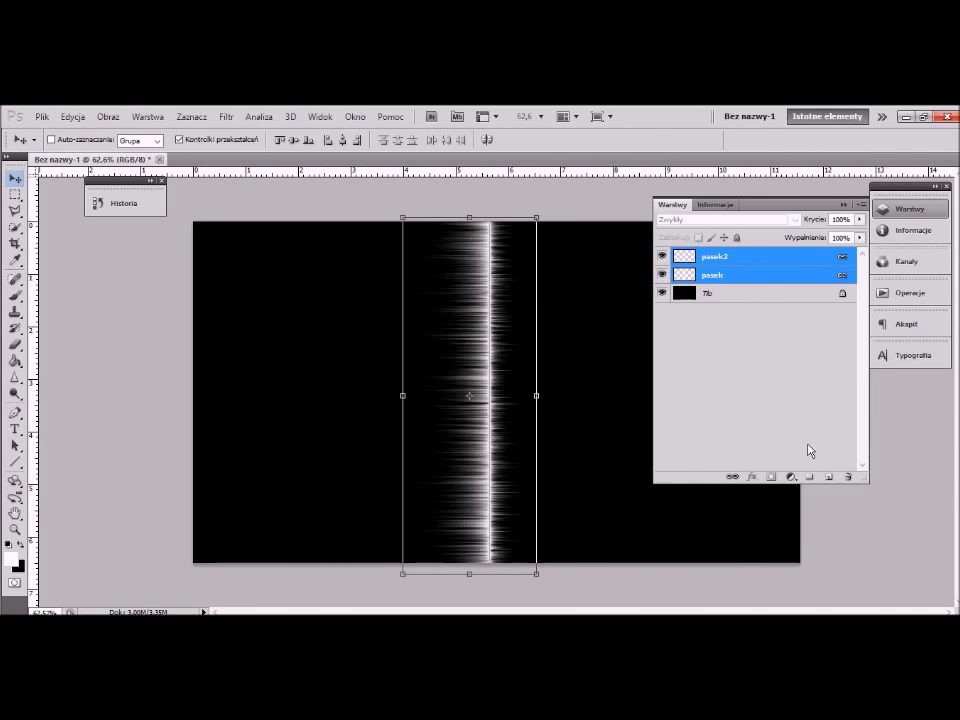
alt+scroll(499, 356, up, 3)
alt+scroll(487, 351, up, 2)
scroll(487, 351, up, 3)
click(739, 259)
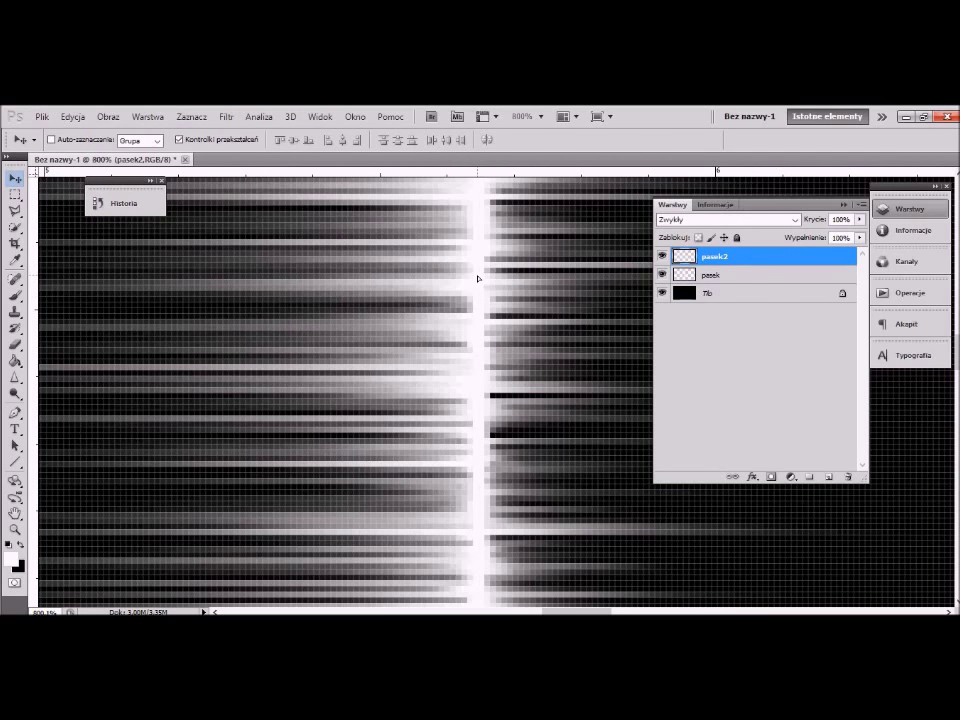
key(Left)
alt+scroll(546, 304, down, 5)
alt+scroll(579, 317, down, 3)
alt+scroll(546, 297, down, 2)
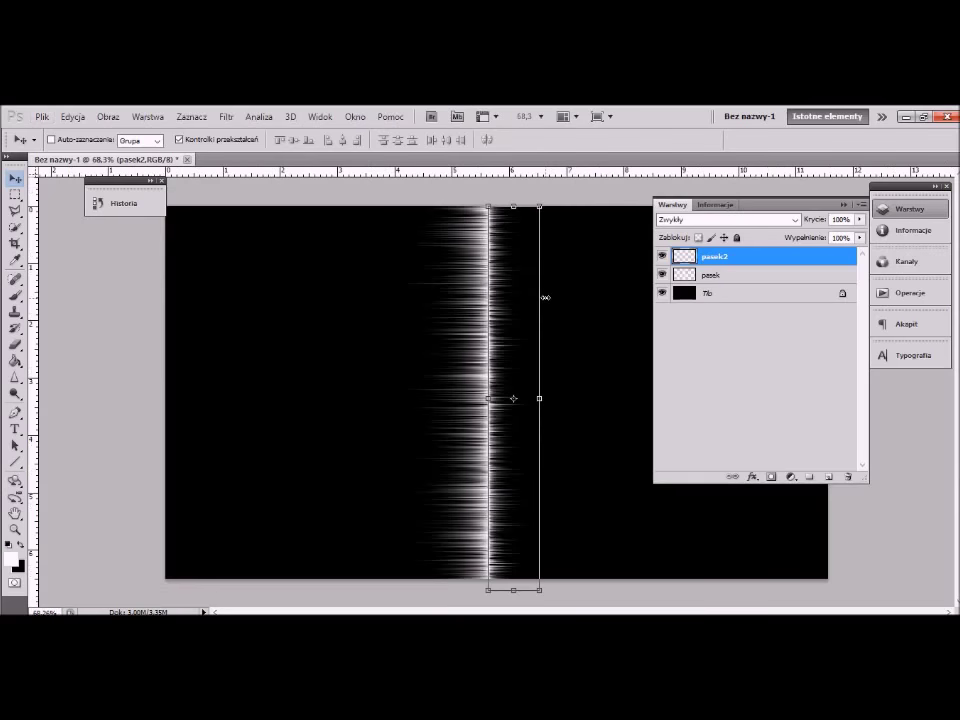
shift+click(737, 279)
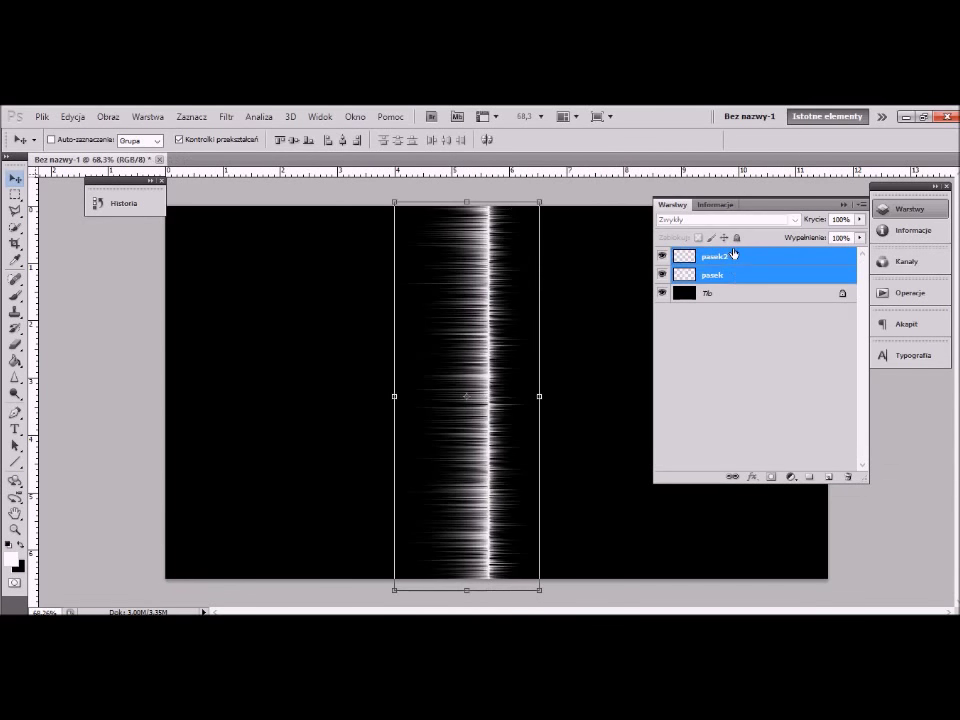
- Merge pasek and pasek2 into one layer named 'paski' and rotate it 90° to horizontal
right_click(735, 253)
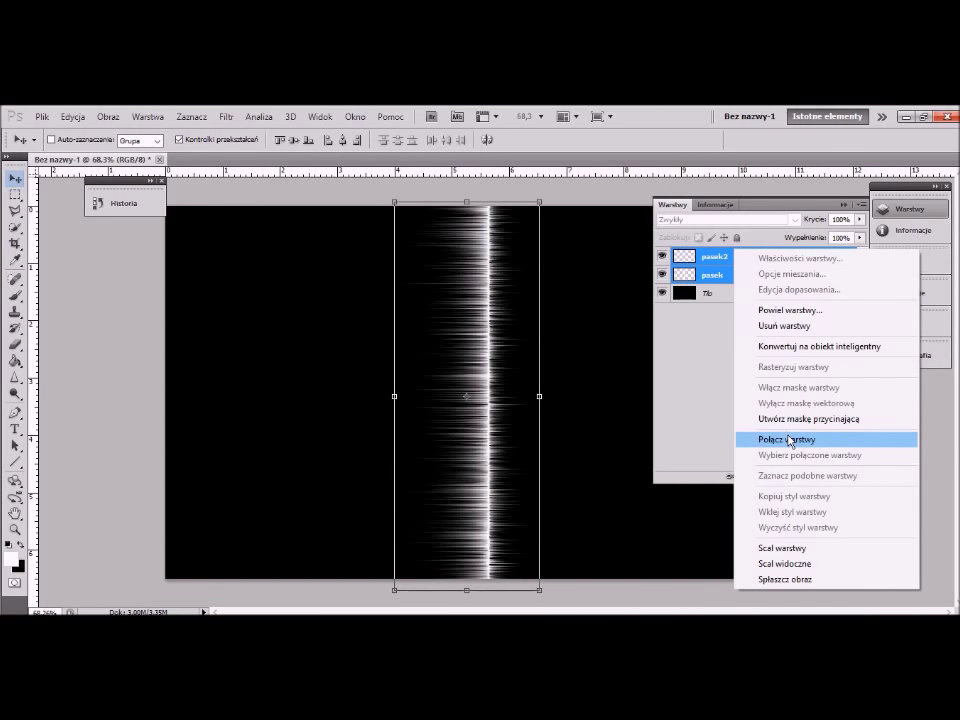
click(790, 439)
right_click(750, 265)
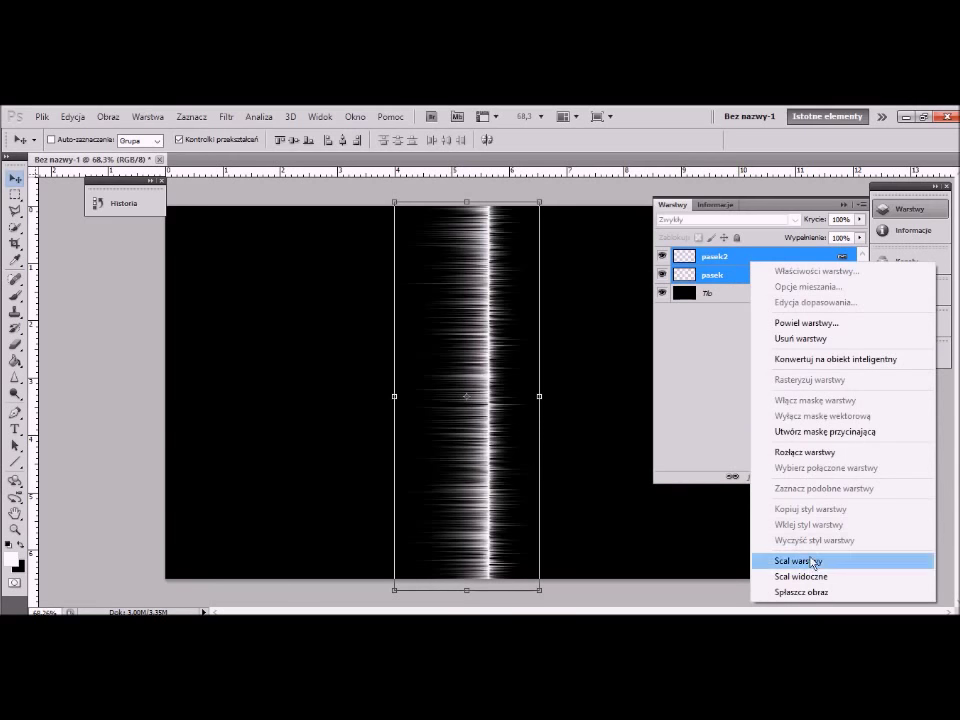
click(786, 558)
double_click(713, 259)
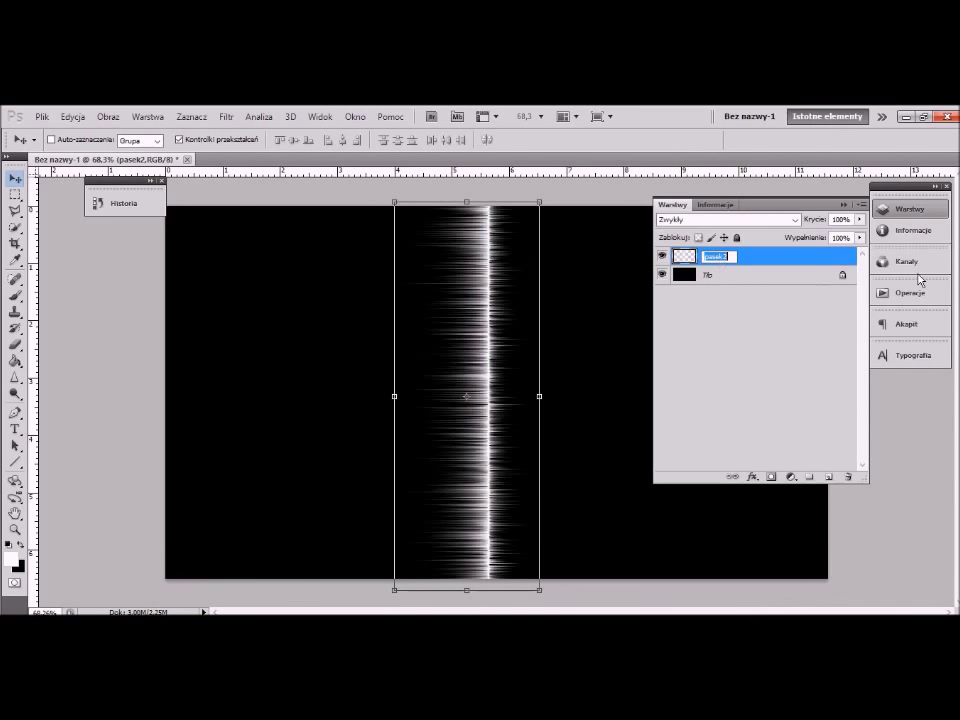
text(paski)
key(Return)
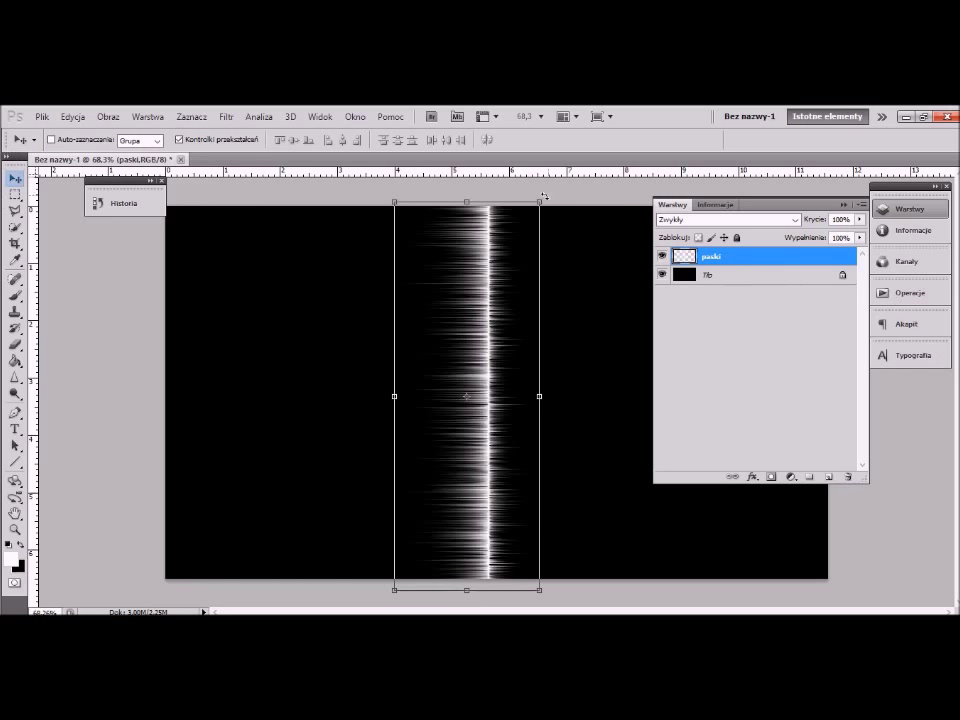
mouse_move(544, 196)
mouse_down()
mouse_move(631, 451)
mouse_move(526, 451)
mouse_up()
- Scale the streak band up about 177% so it spans the full canvas width
scroll(531, 394, down, 1)
scroll(531, 394, down, 3)
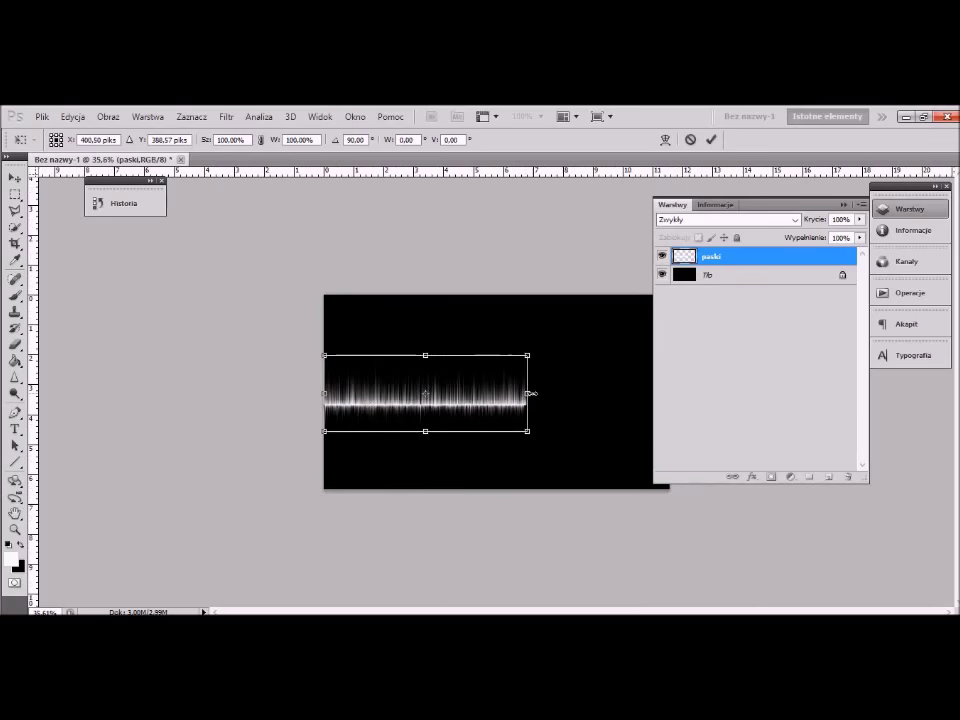
scroll(538, 401, down, 2)
drag(517, 424, 619, 457)
drag(380, 464, 376, 465)
drag(523, 411, 521, 397)
key(Return)
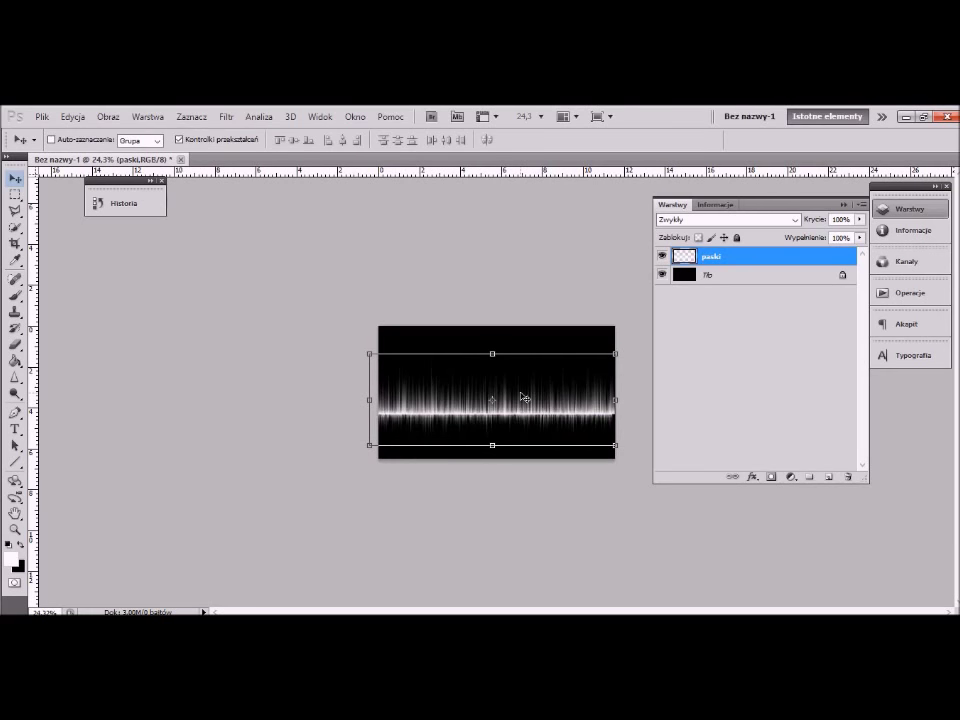
- Reapply and commit Free Transform on the band, then zoom the view out to 36.5%
scroll(606, 454, up, 5)
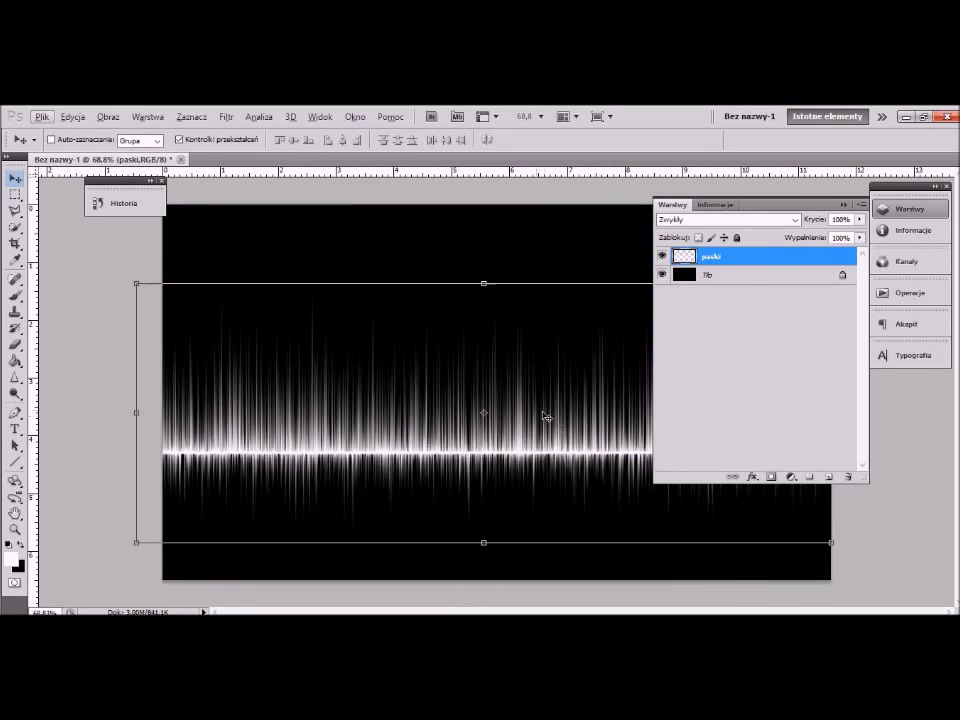
scroll(600, 425, down, 5)
scroll(660, 430, up, 1)
scroll(670, 431, down, 1)
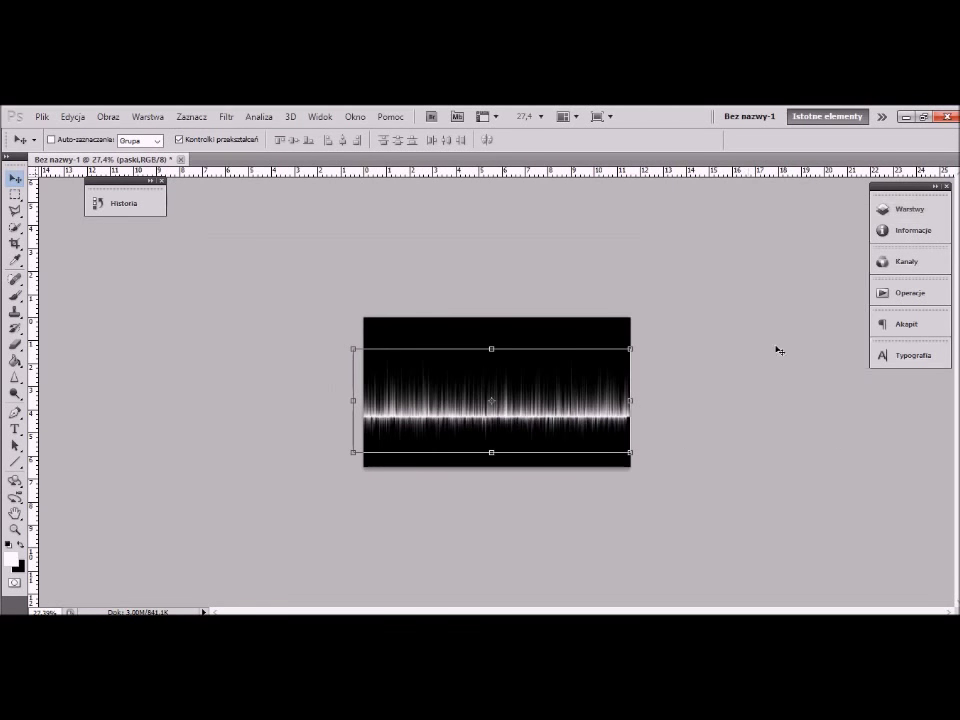
scroll(731, 439, up, 3)
scroll(752, 407, up, 2)
key(ctrl+t)
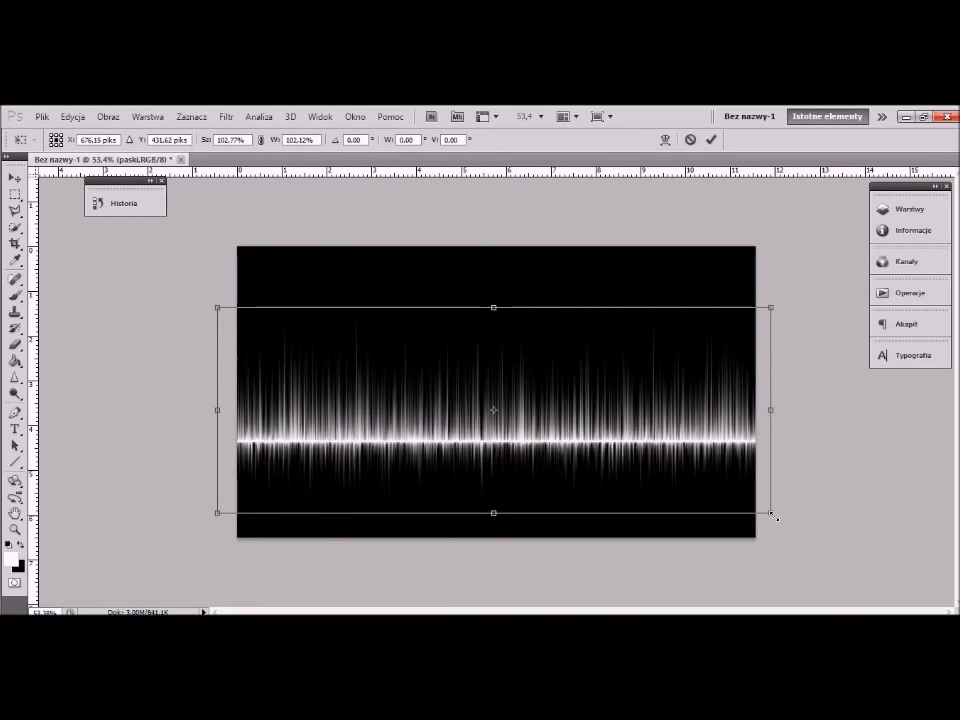
key(Return)
scroll(764, 331, down, 2)
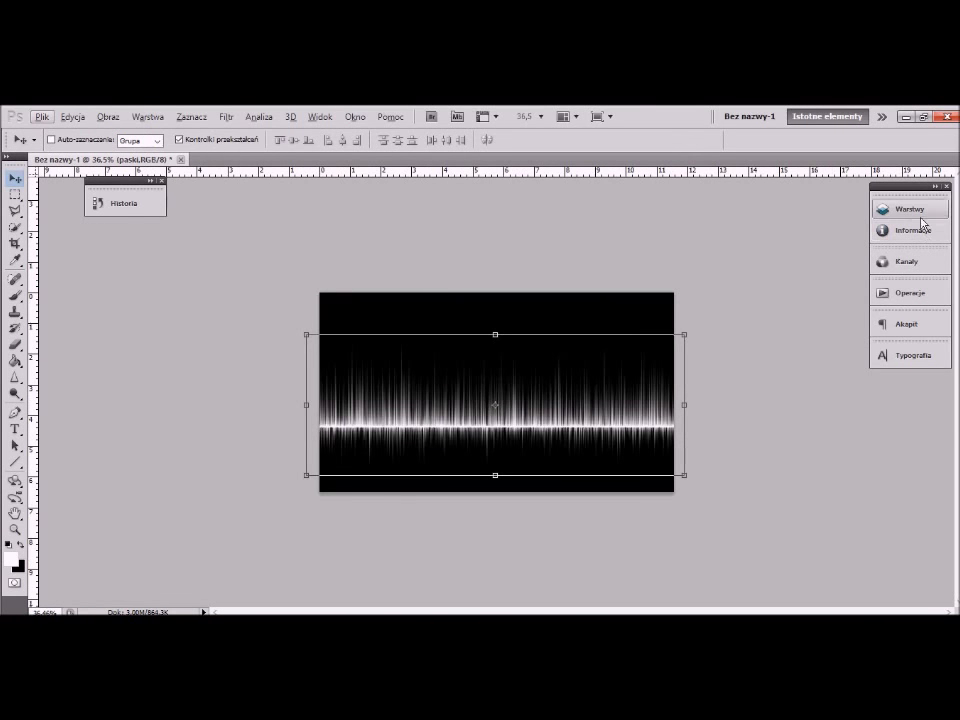
click(910, 209)
- Add a new empty layer named 'gradient'
click(828, 476)
double_click(720, 256)
text(gradient)
key(Return)
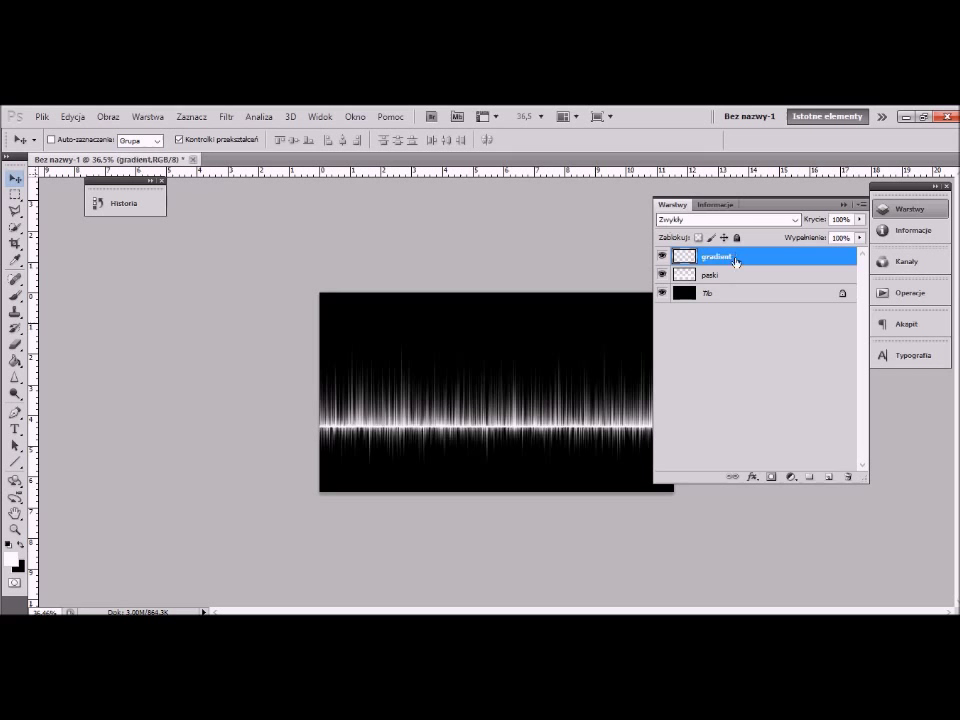
- Fill the 'gradient' layer with the blue-red-yellow preset using the Gradient Tool
click(14, 361)
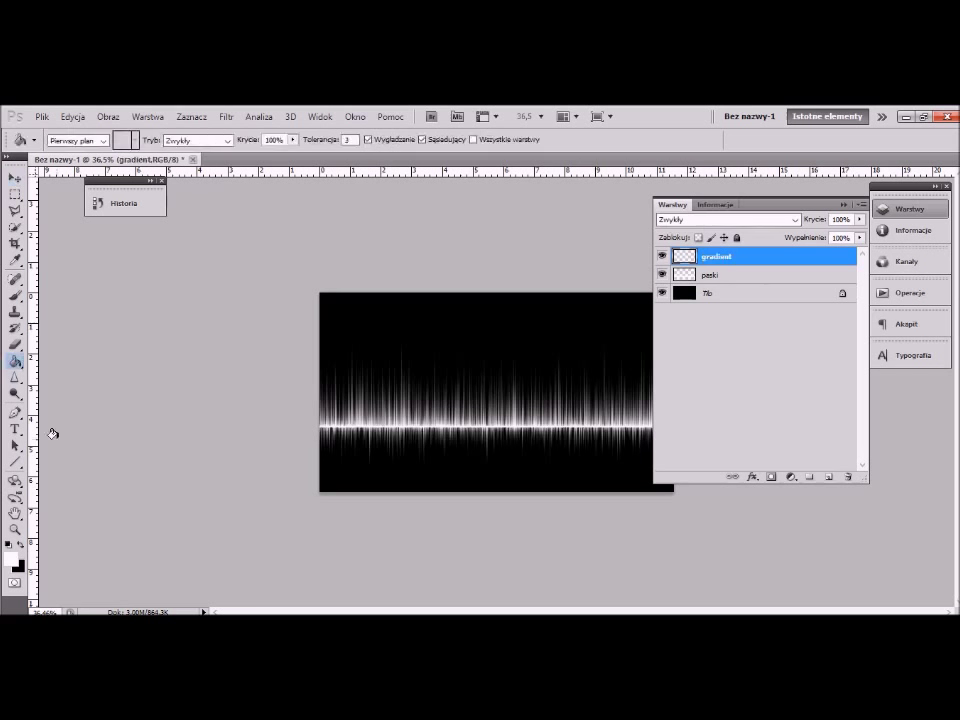
right_click(14, 361)
click(70, 358)
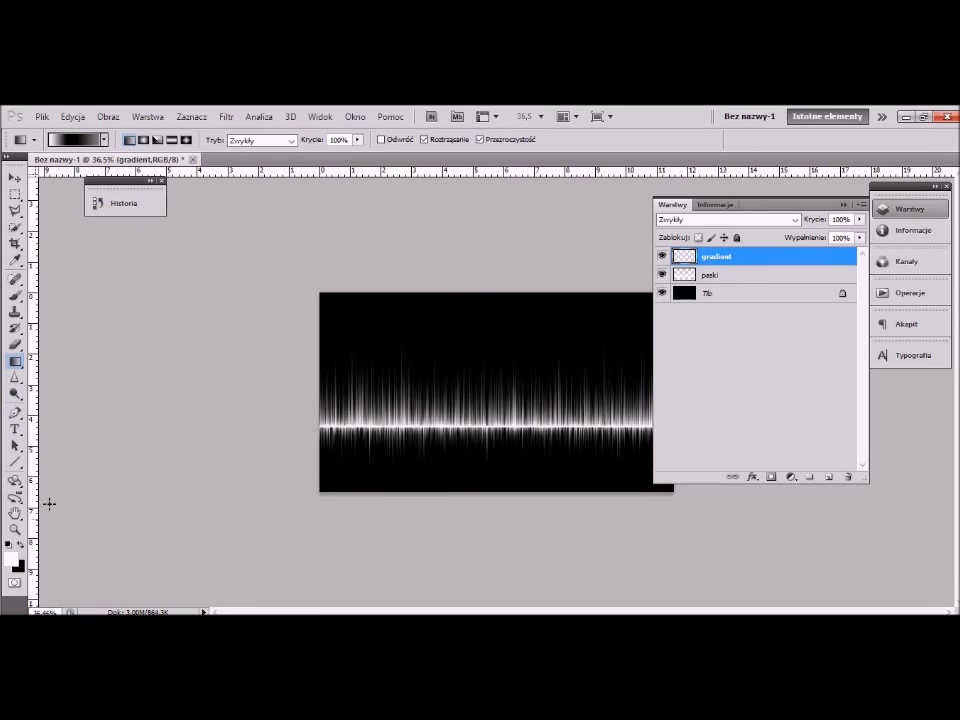
click(75, 139)
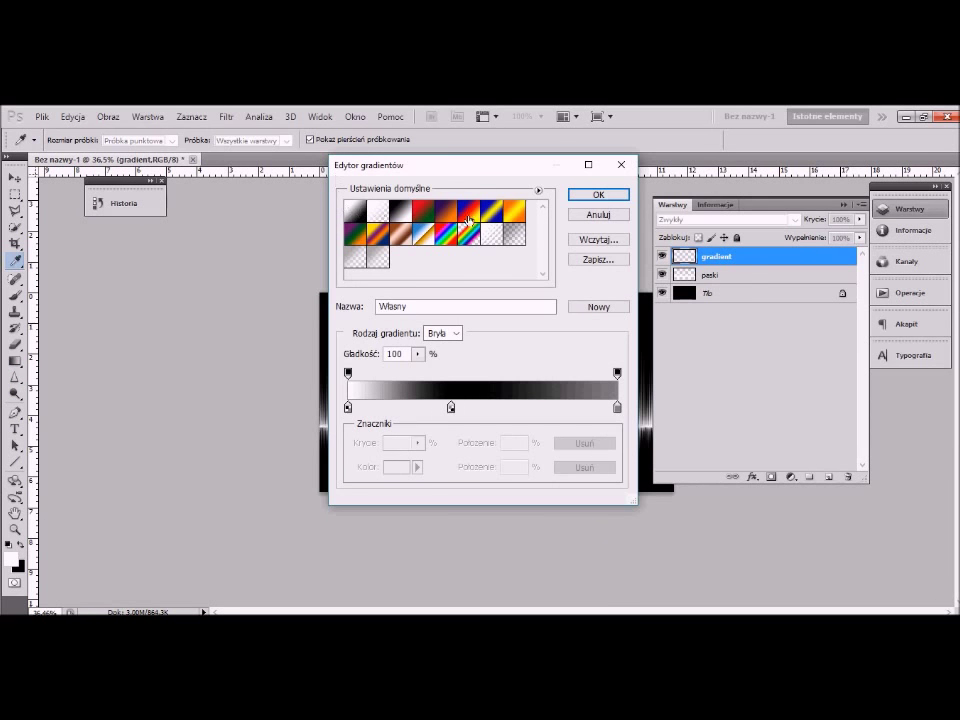
click(470, 214)
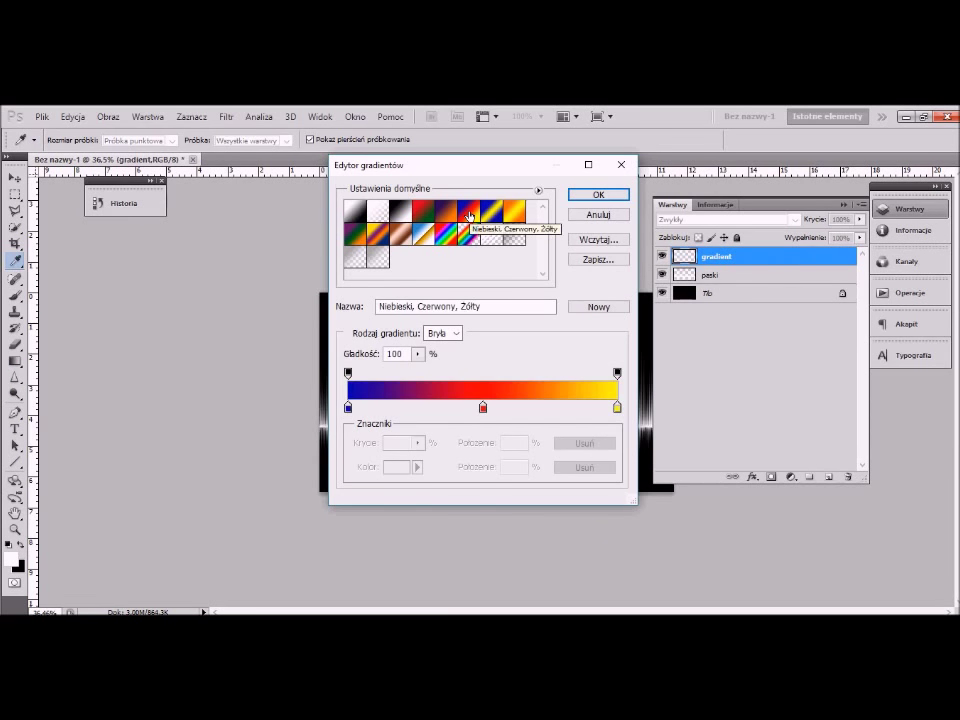
click(597, 194)
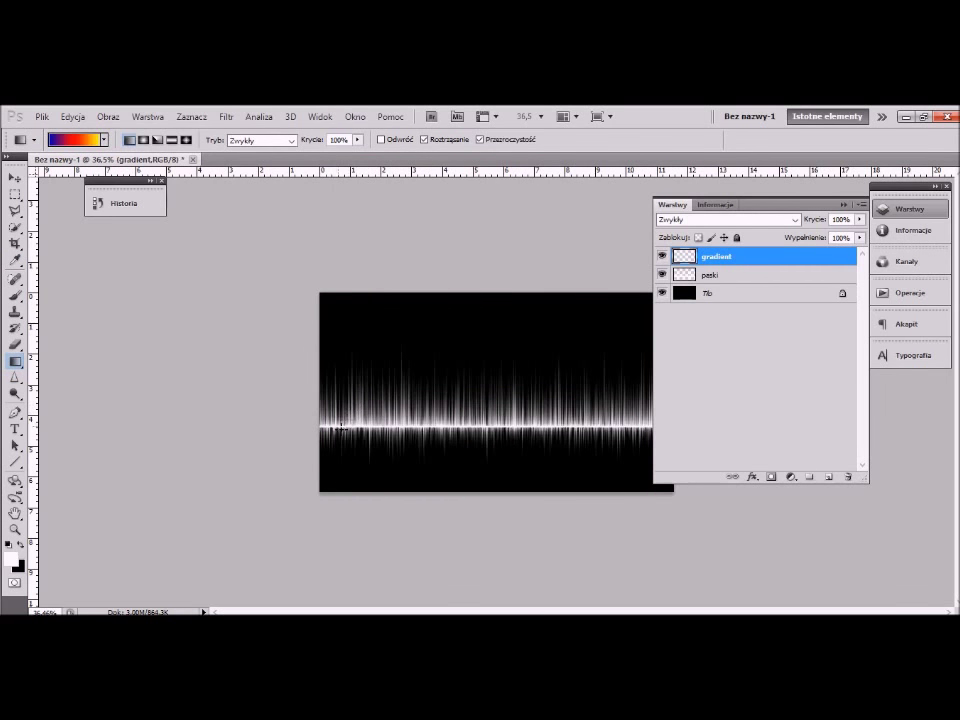
drag(658, 425, 654, 428)
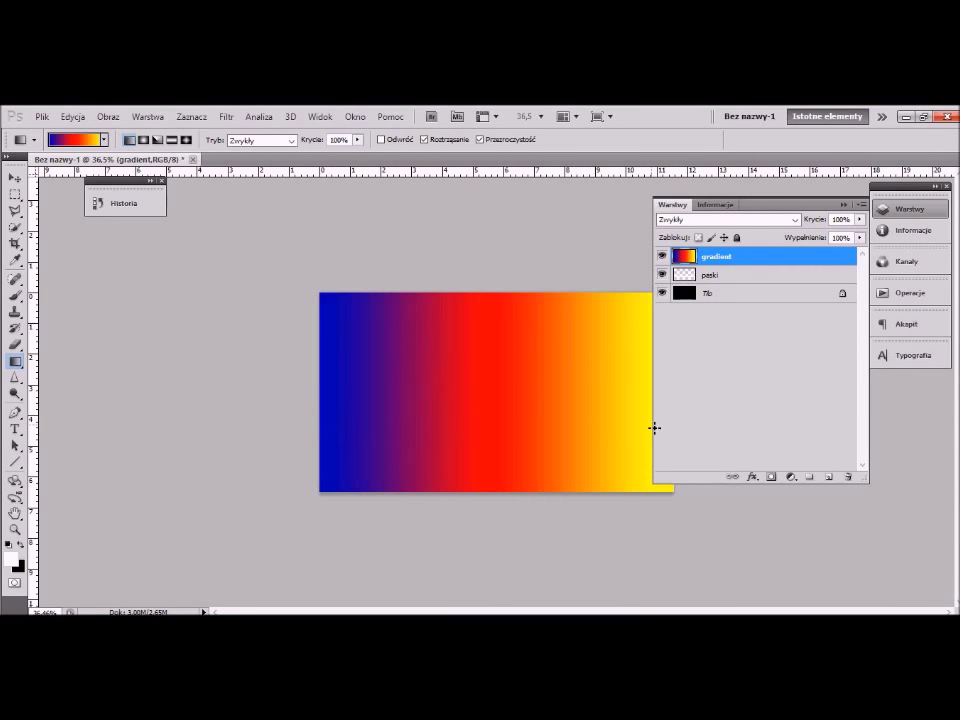
- Try clipping 'gradient' to 'paski', undo it, then set blend mode to Łagodne światło (Soft Light)
alt+click(765, 266)
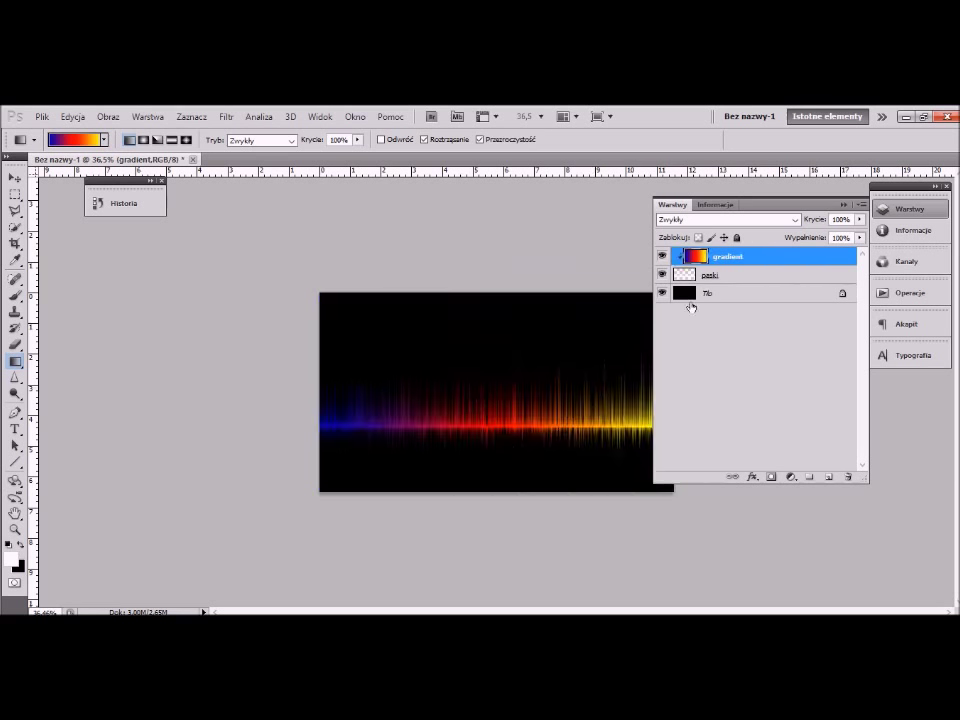
key(ctrl+z)
click(692, 219)
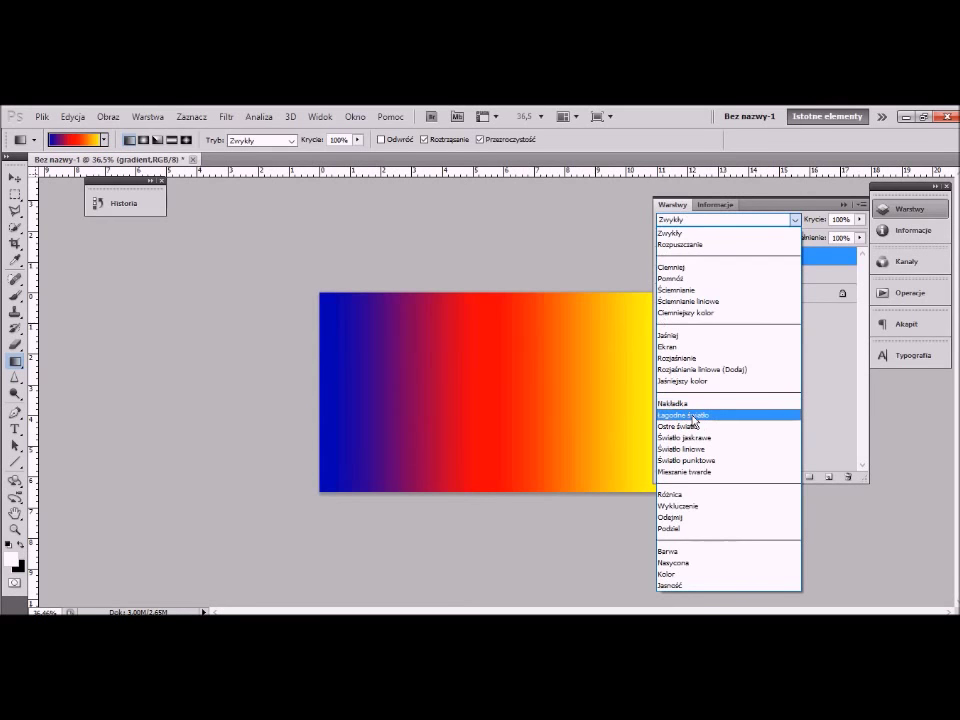
click(693, 418)
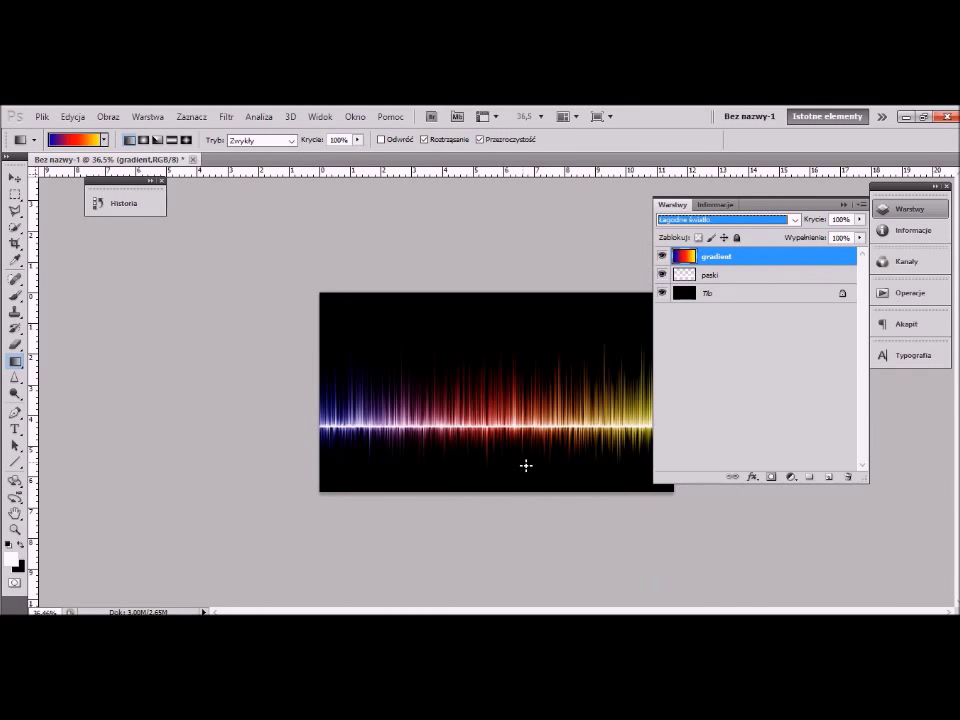
key(alt)
click(38, 117)
- Start a white 20 pt text layer near the banner's upper left
key(Escape)
click(15, 428)
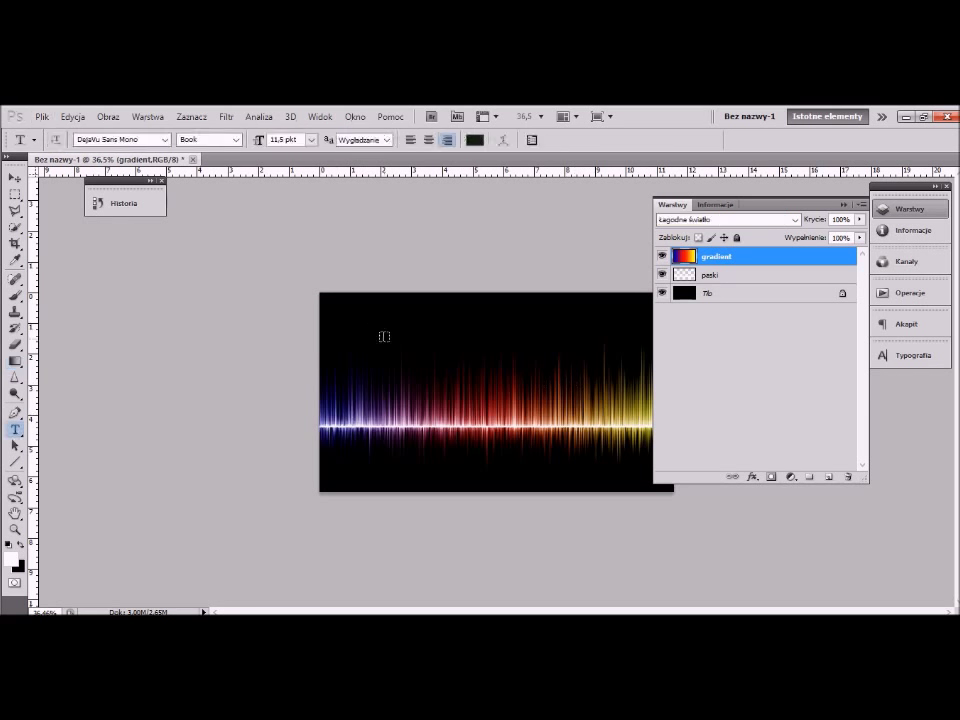
click(474, 138)
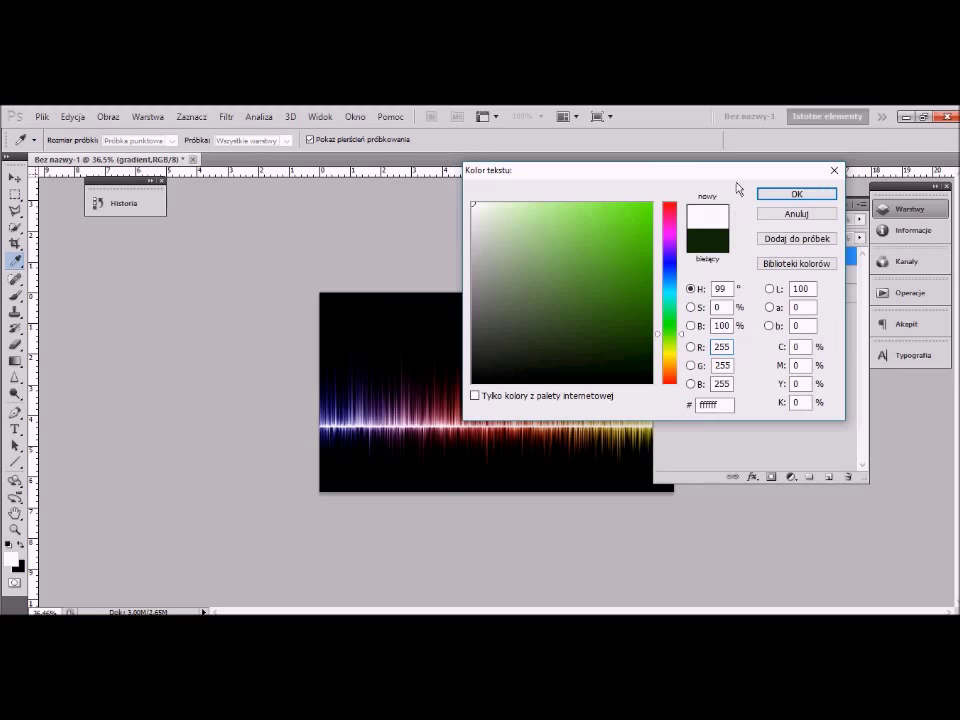
click(797, 194)
click(354, 326)
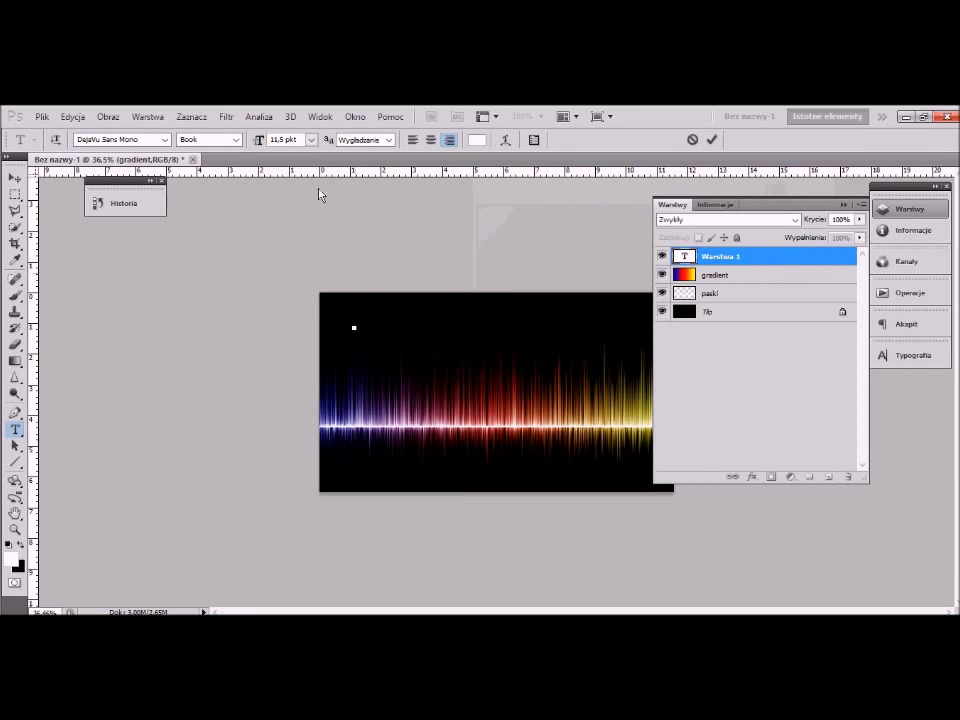
drag(259, 139, 236, 148)
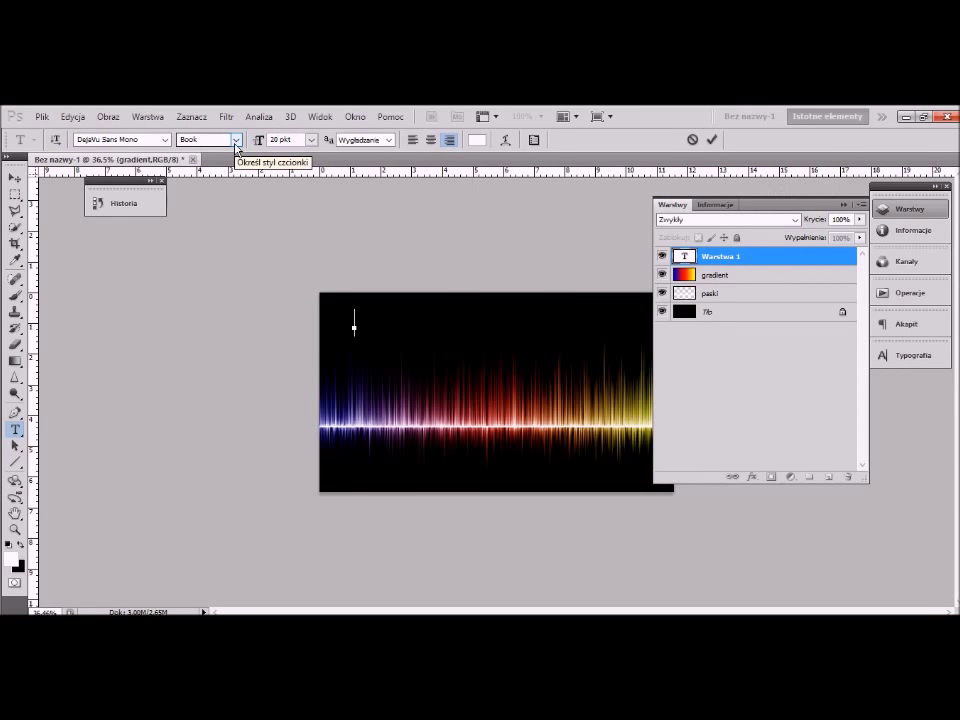
text(ZA)
text(PR)
click(413, 139)
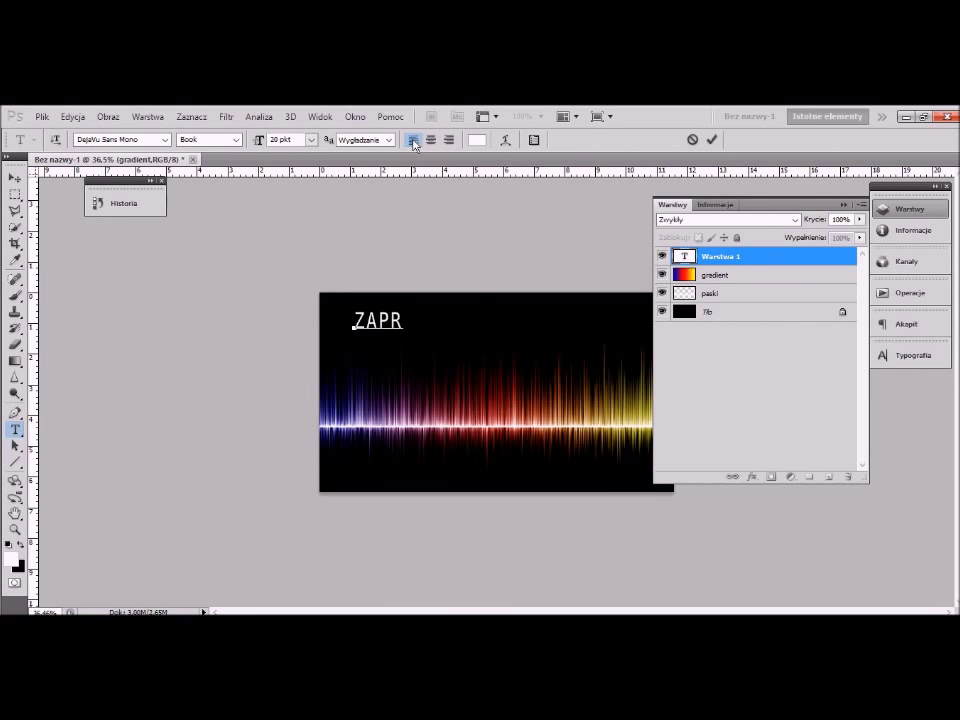
text(ASZAMY)
key(Return)
text(NA BEZPŁATN)
key(BackSpace)
key(BackSpace)
key(BackSpace)
text(A)
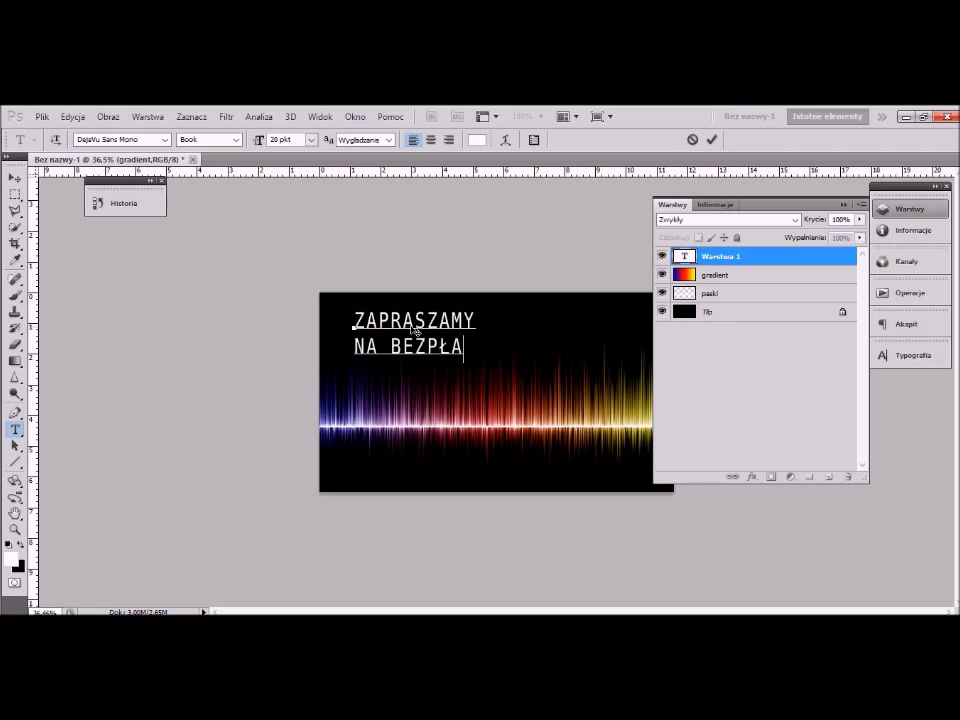
text(TNE KURSY)
key(Return)
key(Return)
text(WWW.)
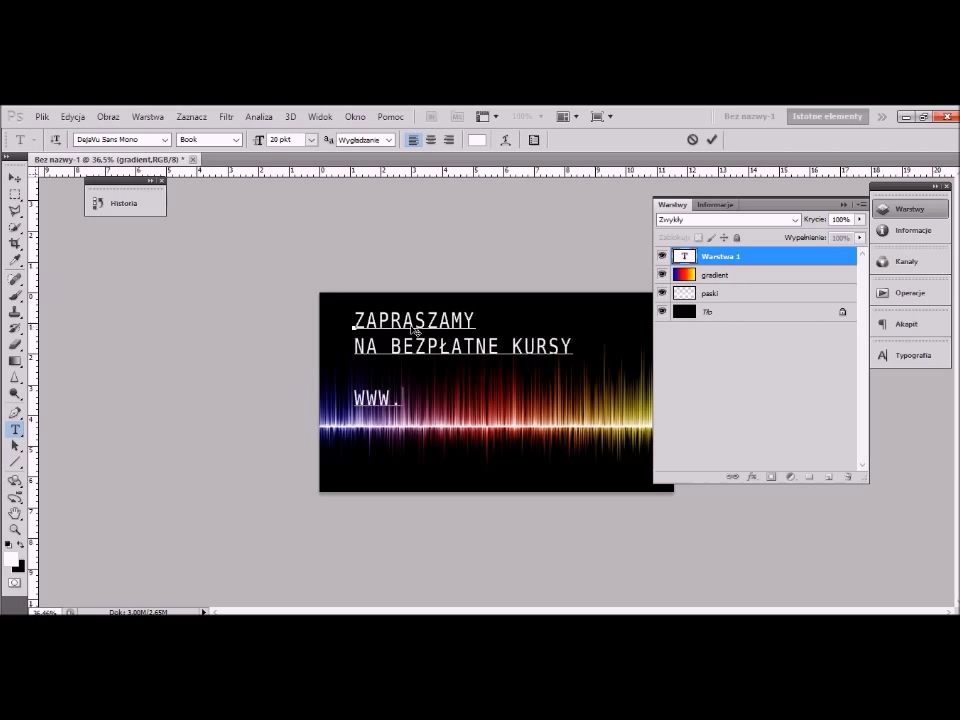
text(CKUKOSZALI)
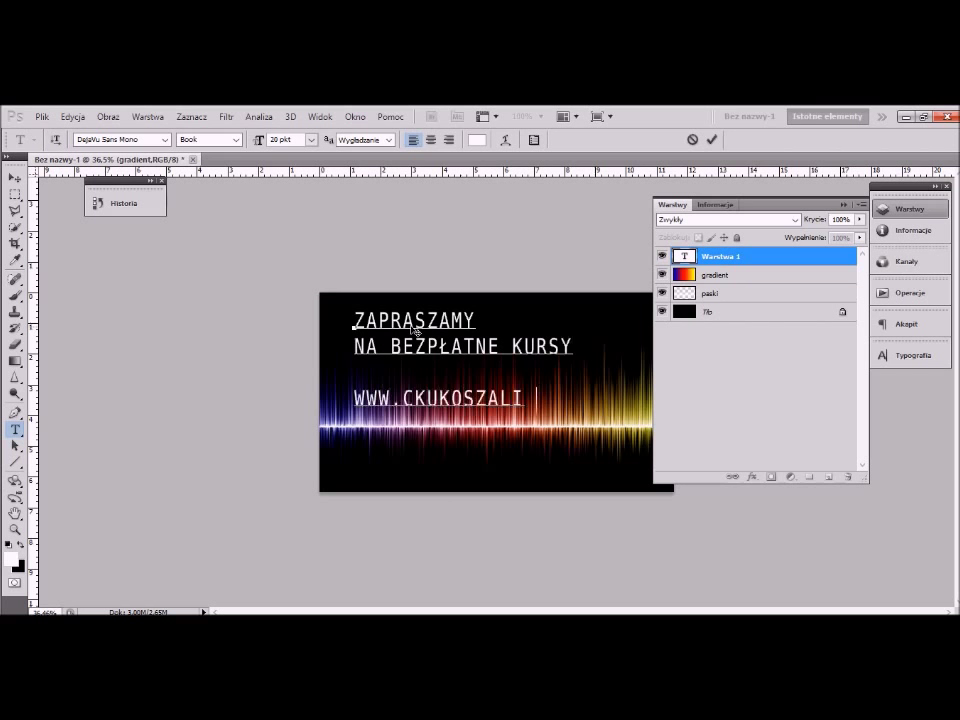
text(N.EDU.PL)
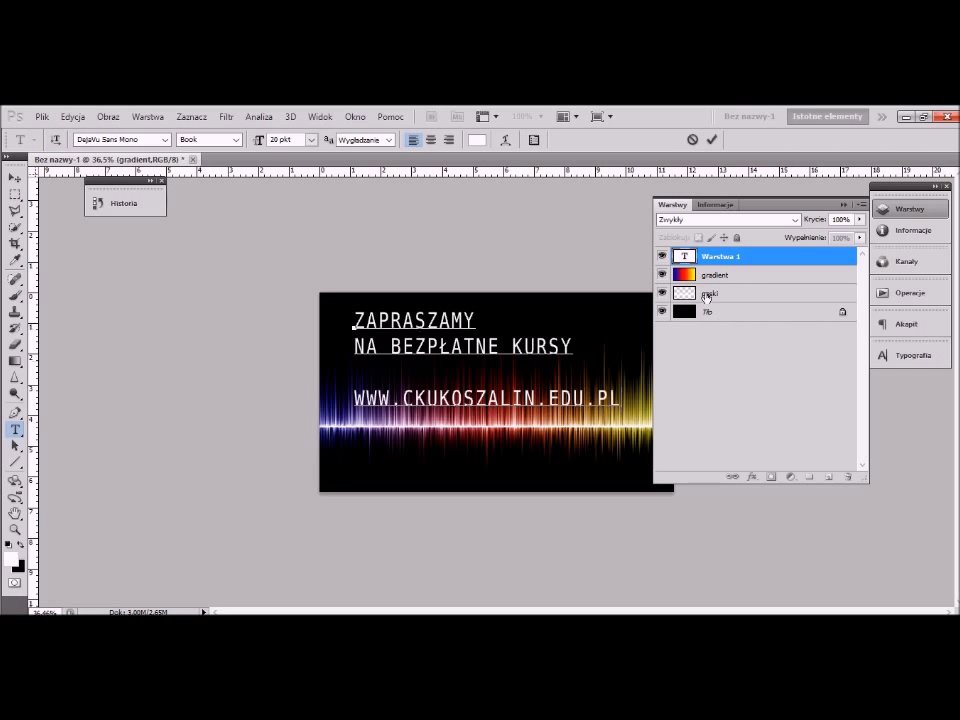
click(731, 274)
- Lower the opacity of the 'gradient' and 'paski' layers to 42%
shift+click(745, 292)
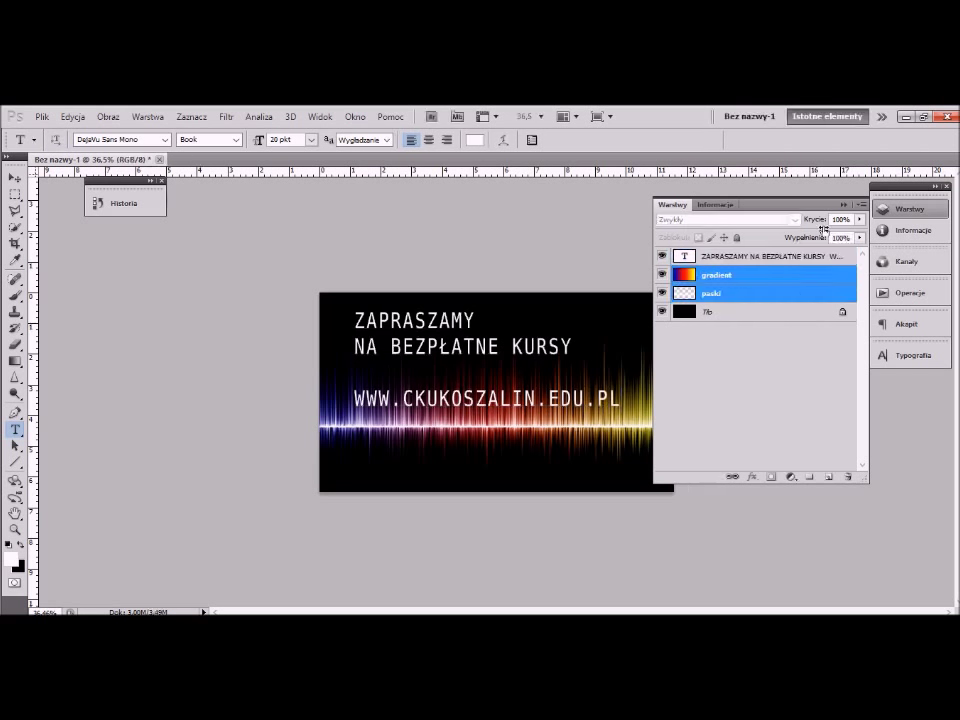
mouse_move(858, 219)
mouse_down()
mouse_move(855, 238)
mouse_move(811, 250)
mouse_move(820, 238)
mouse_up()
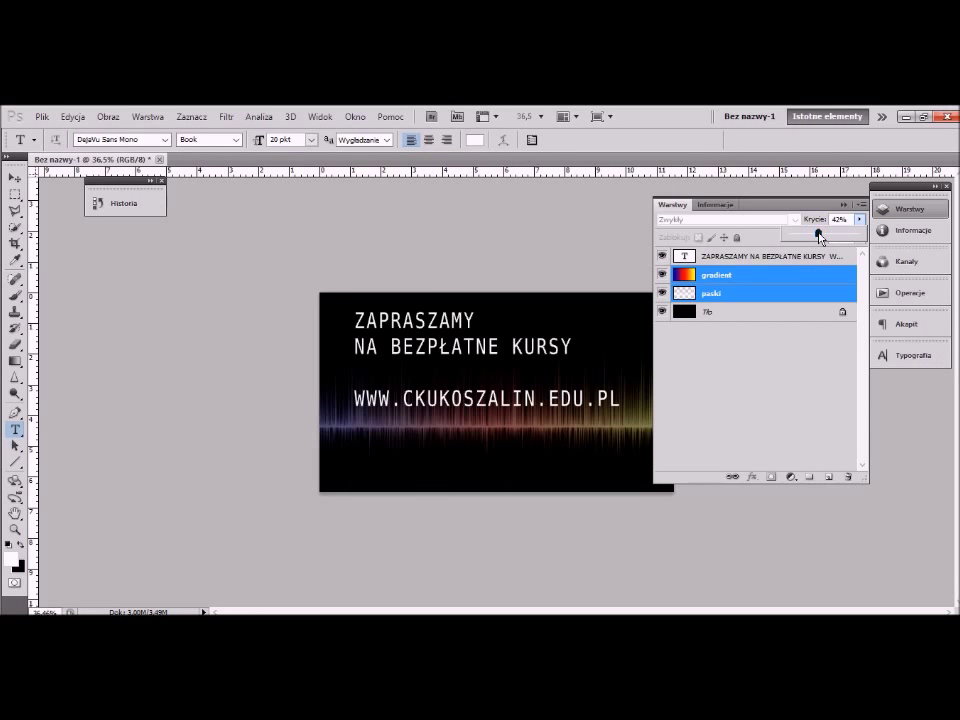